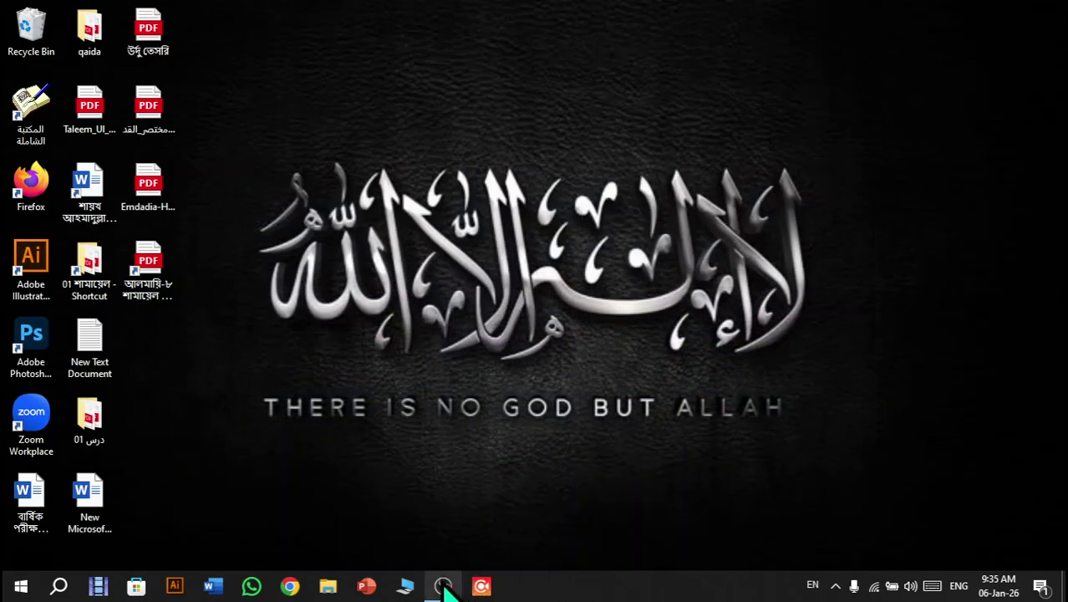
click(444, 585)
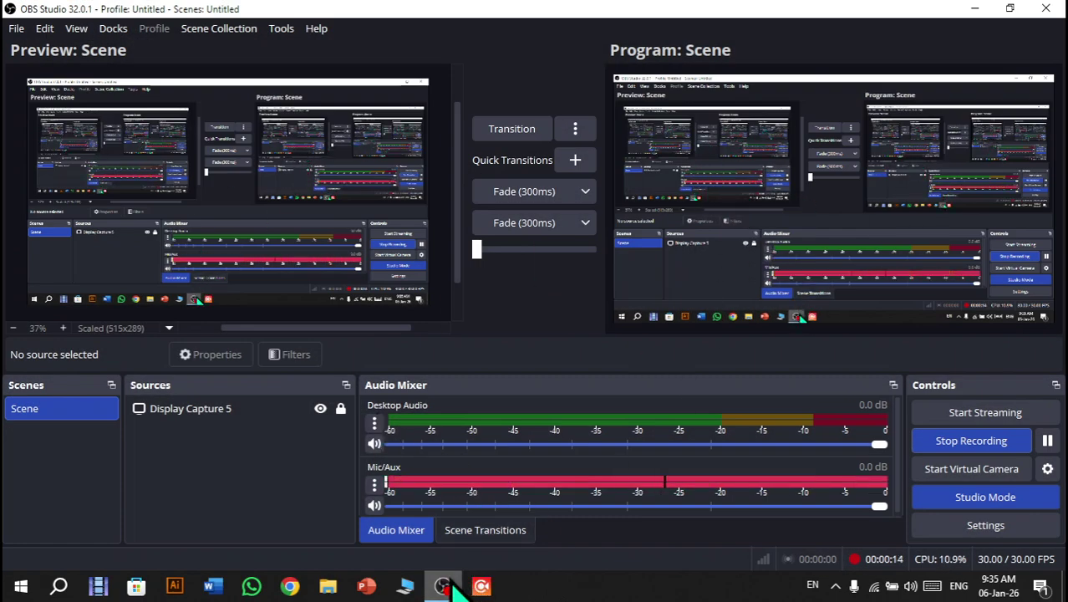
click(980, 14)
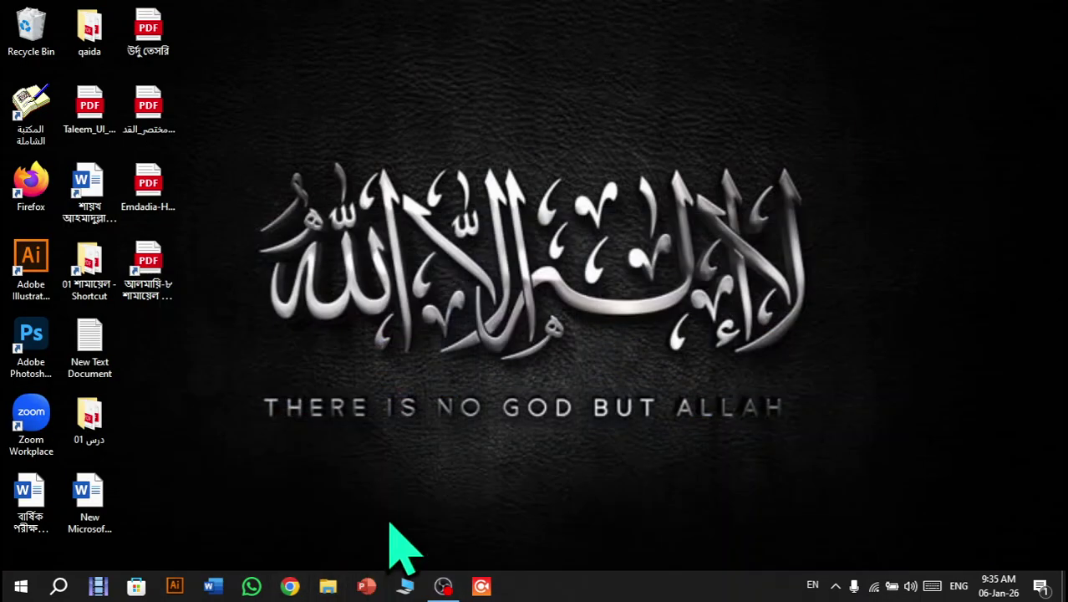
click(16, 588)
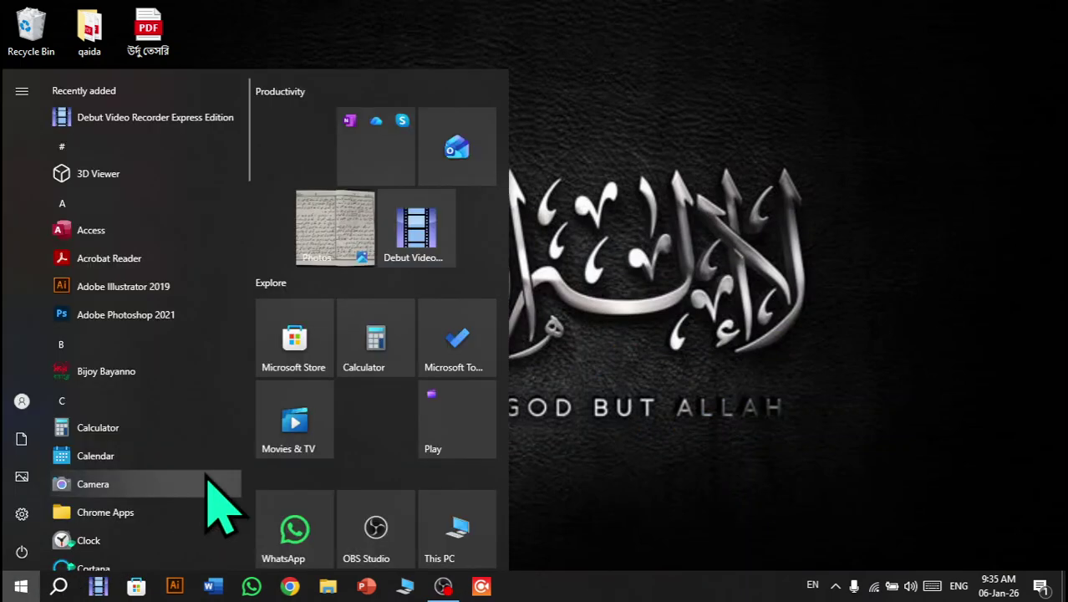
click(662, 382)
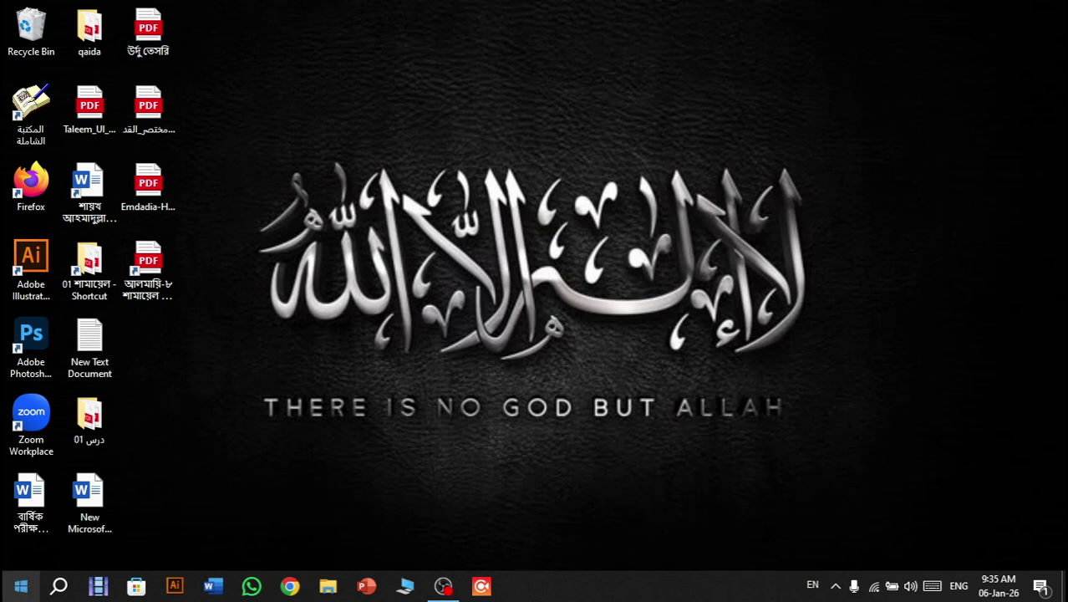
Look through the list of installed apps for screen recording programs, including OBS Studio and Screen Recorder Echo.
key(super)
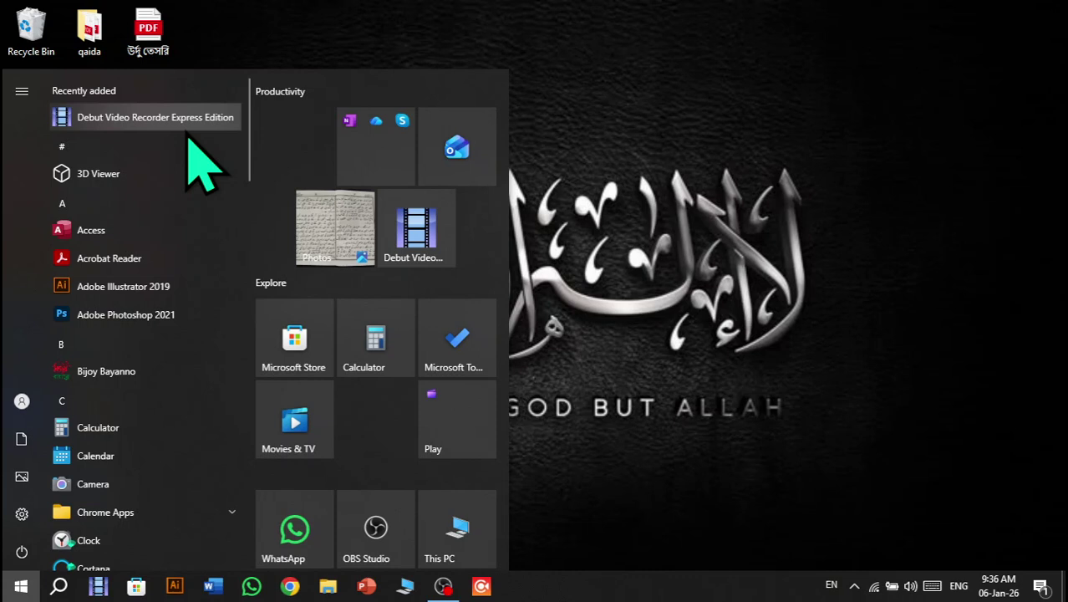
scroll(167, 171, down, 8)
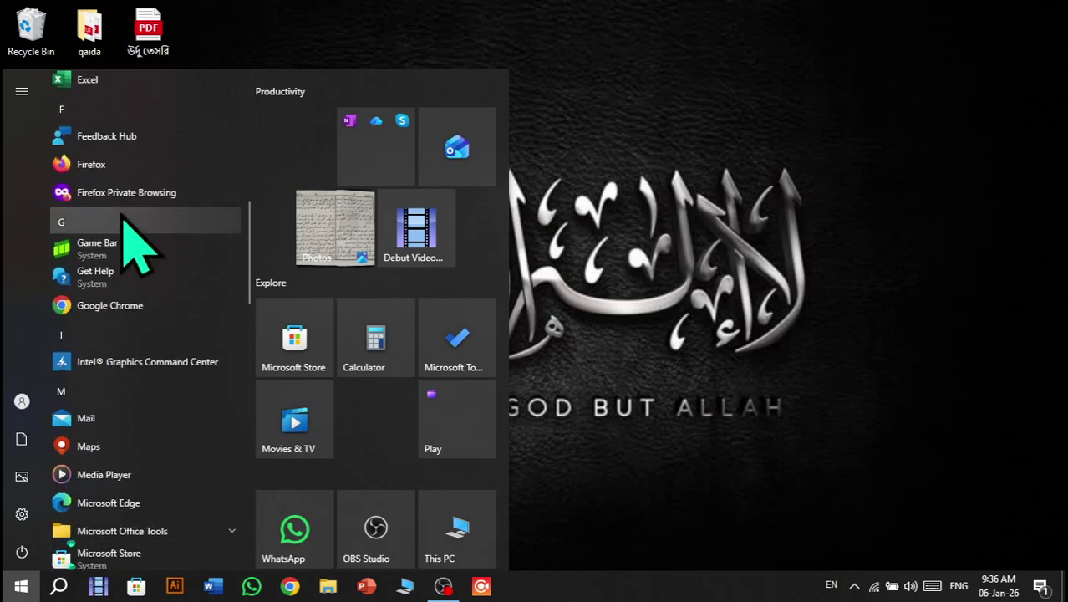
scroll(123, 216, down, 5)
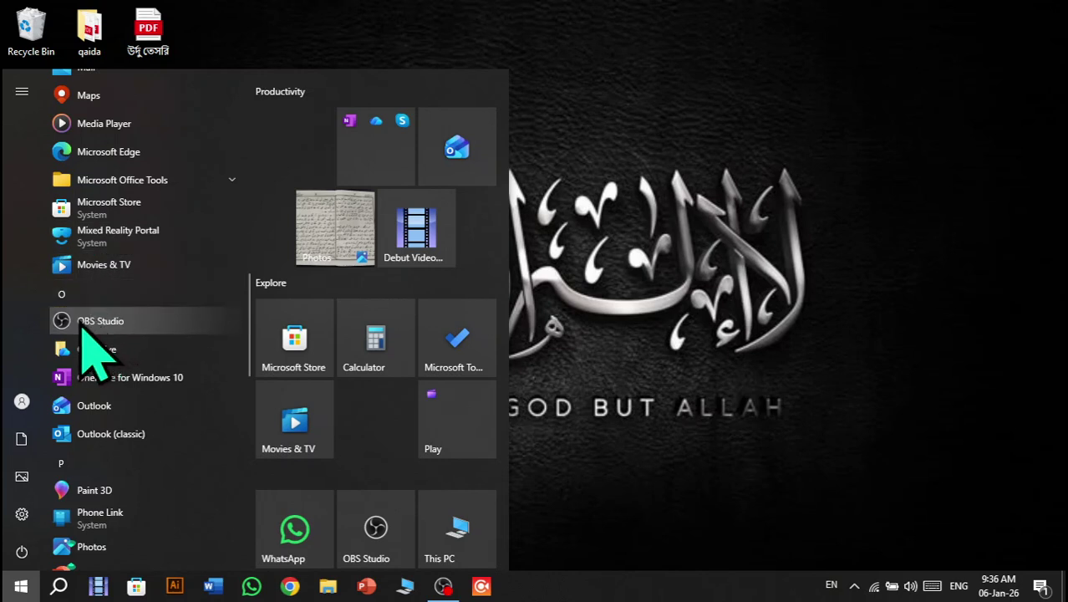
scroll(92, 347, up, 12)
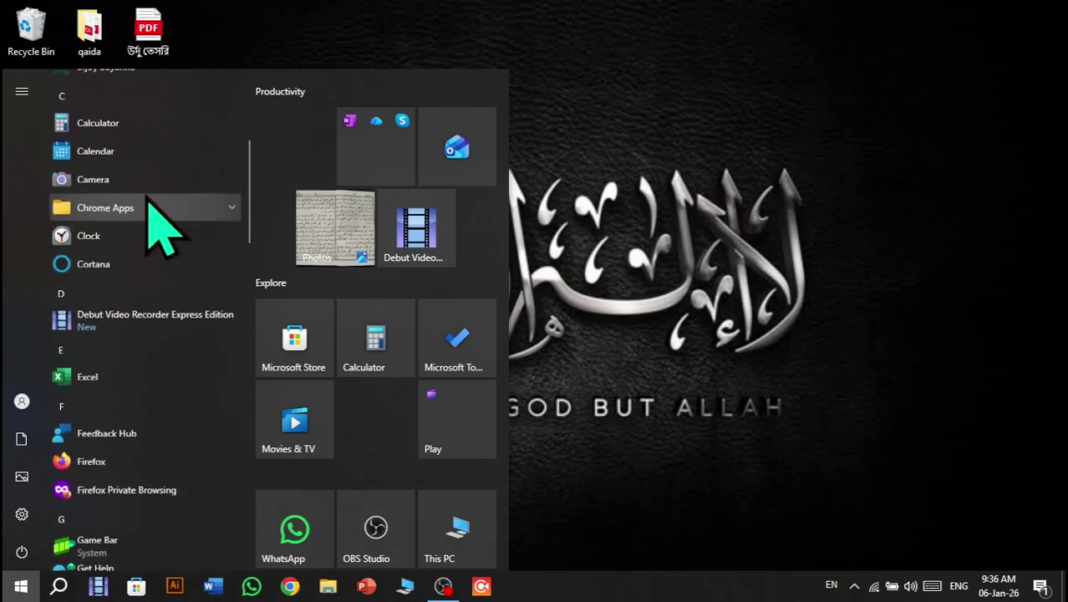
scroll(149, 201, up, 3)
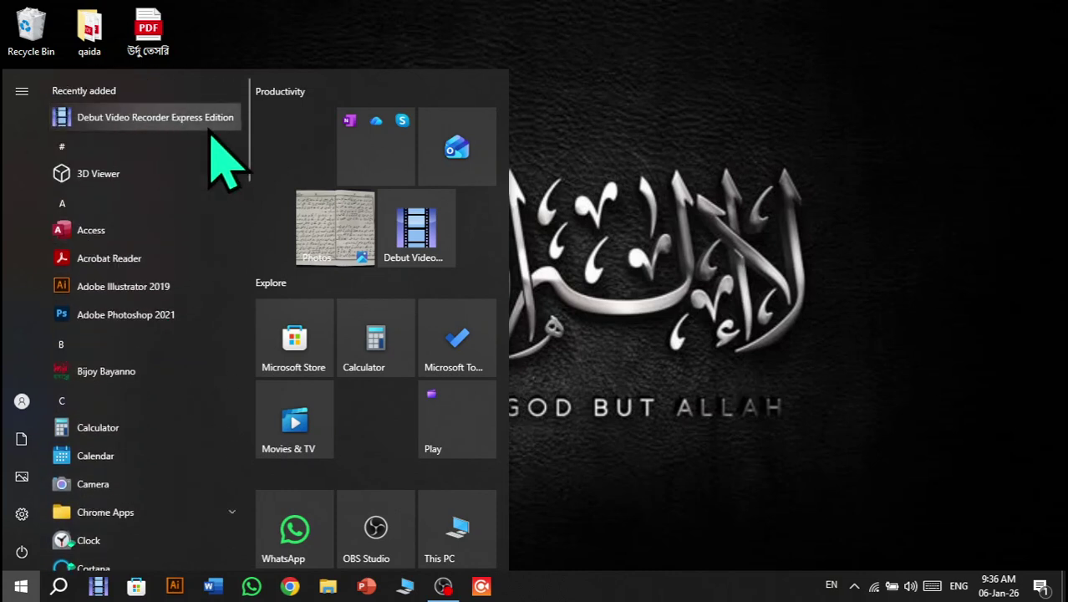
scroll(178, 209, down, 8)
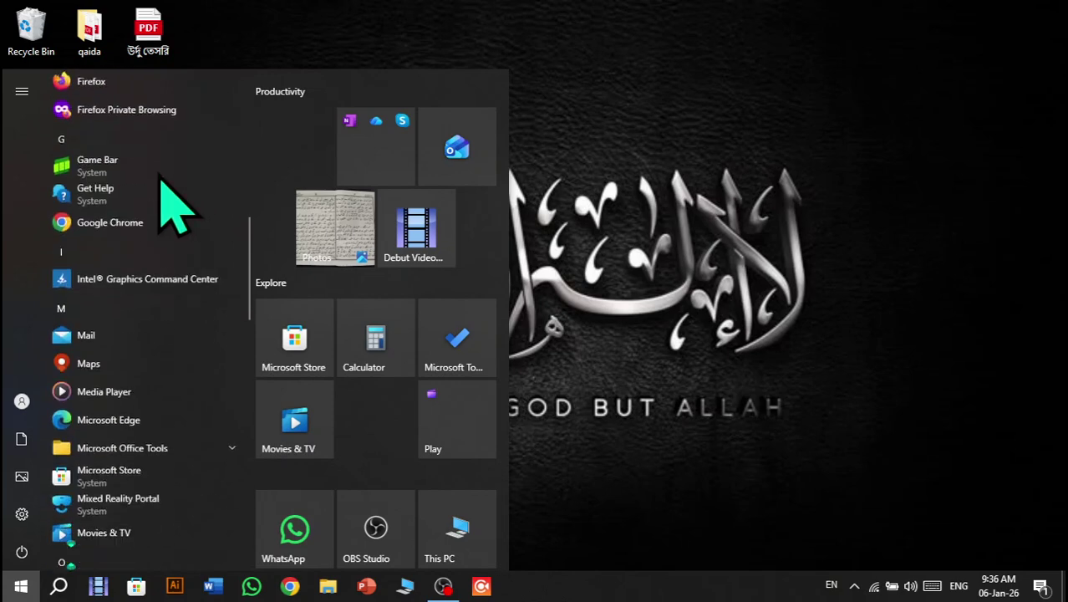
scroll(163, 222, down, 7)
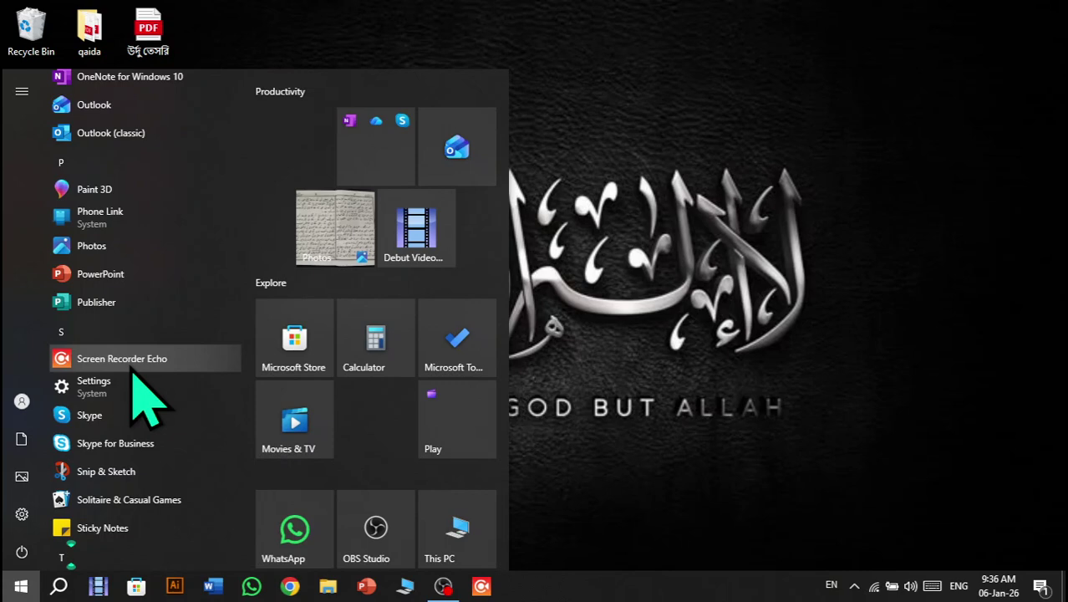
click(740, 313)
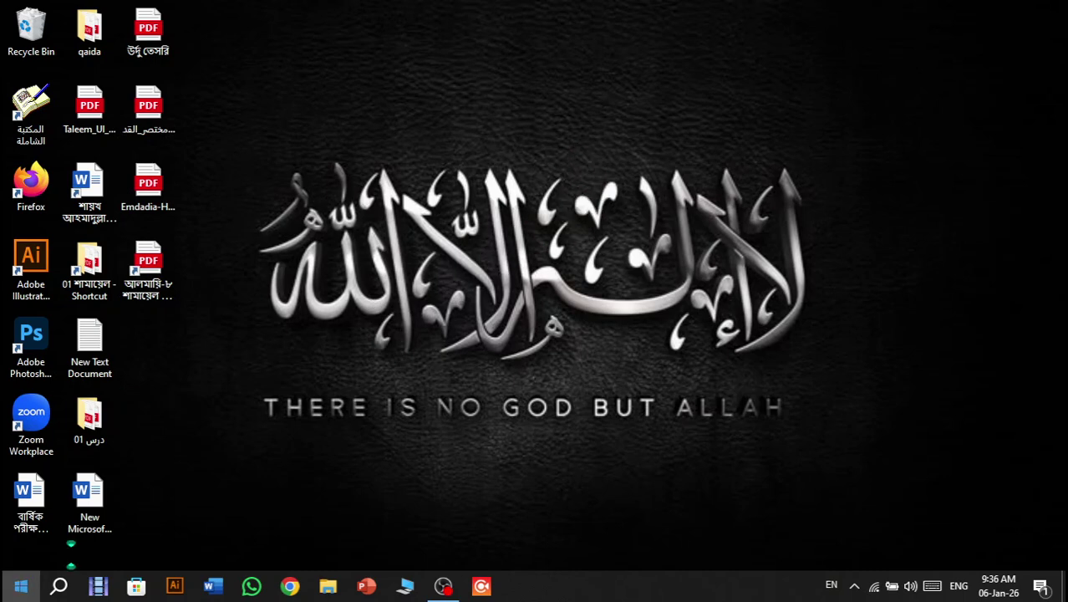
Open the Windows mouse settings under Devices and go to the pointer size and color options.
click(20, 585)
click(20, 513)
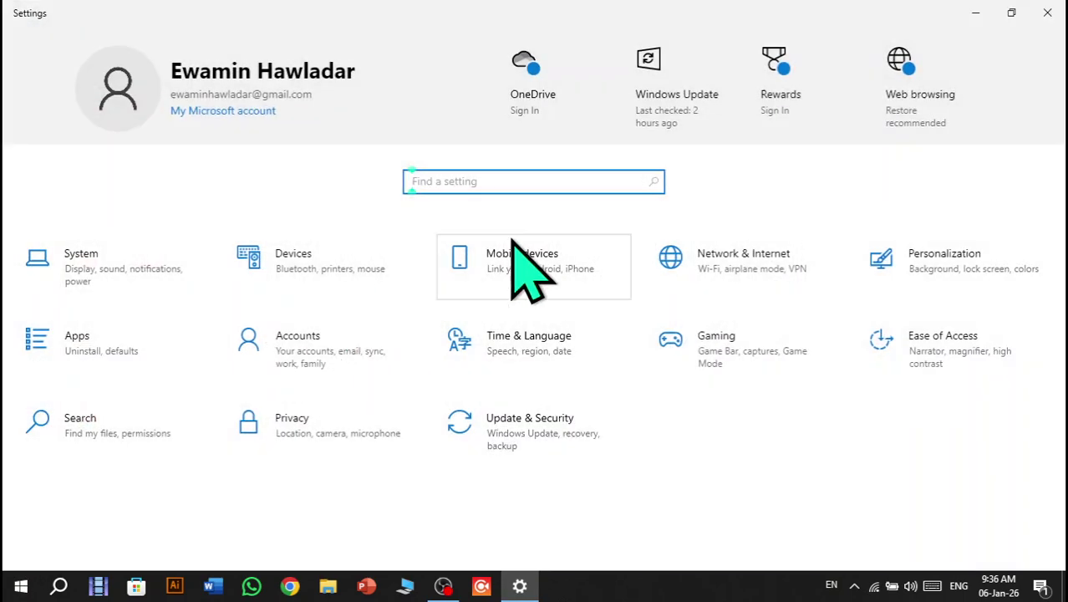
click(346, 273)
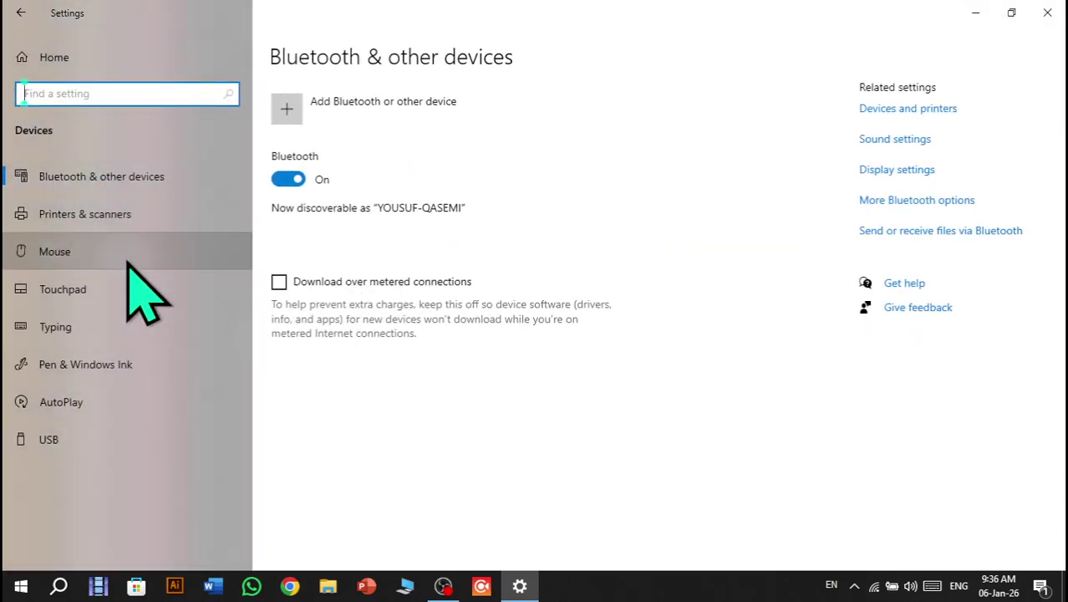
click(126, 252)
click(906, 111)
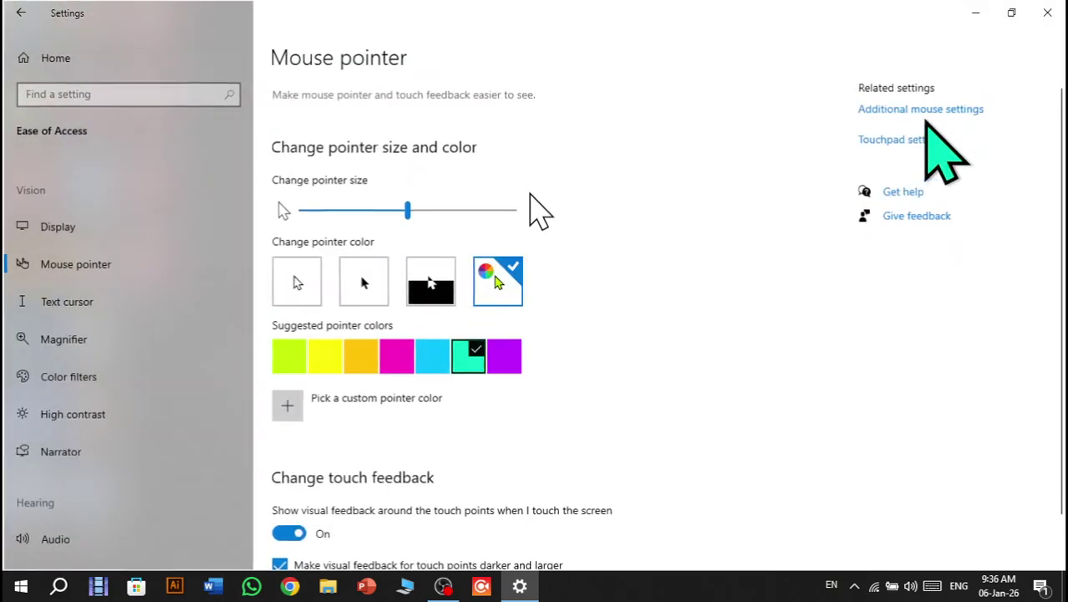
Adjust the mouse pointer size by trying smaller and larger values, and close Settings.
drag(407, 210, 301, 214)
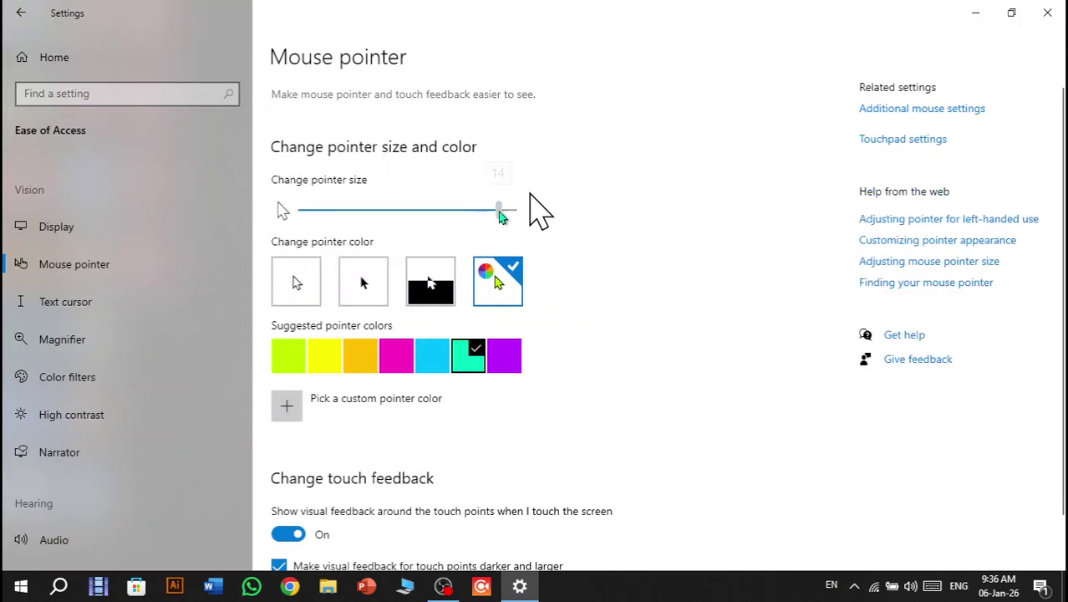
click(507, 212)
drag(508, 211, 421, 211)
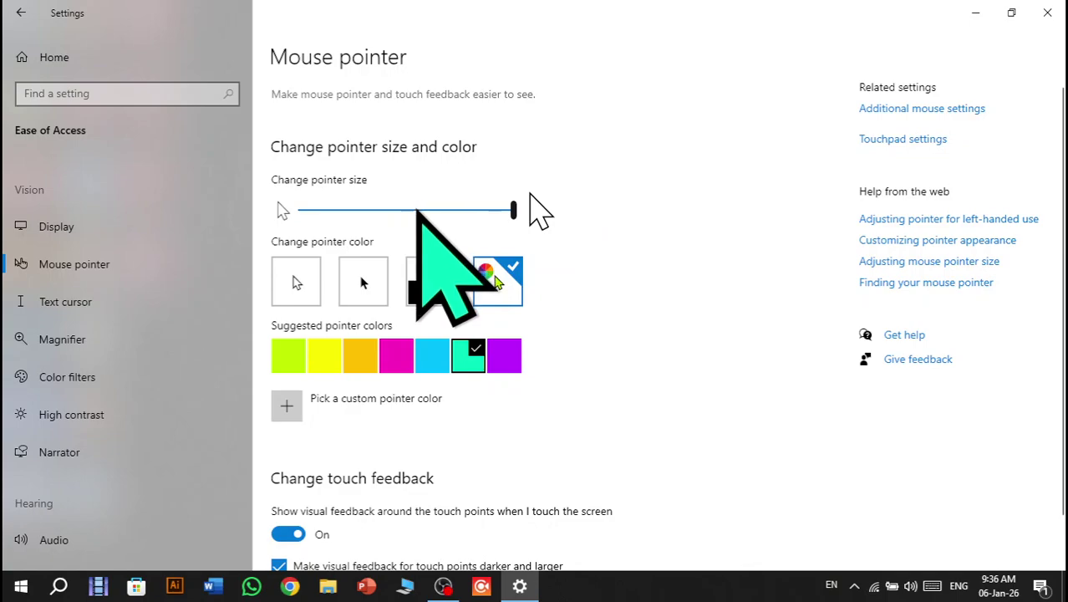
click(1047, 12)
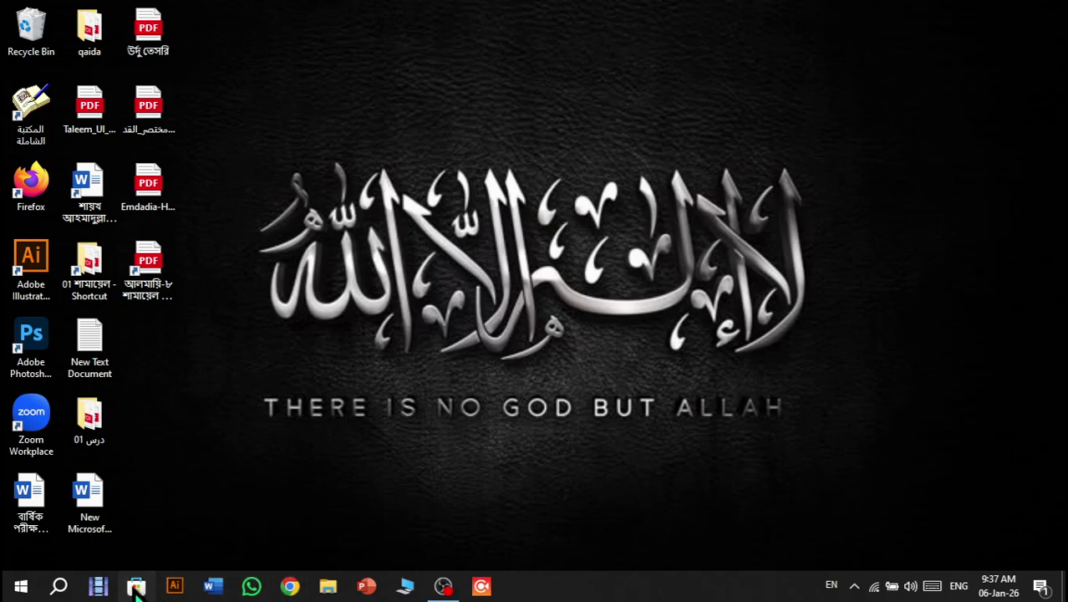
Search the Microsoft Store for "obs" and open the OBS Studio product page.
click(134, 587)
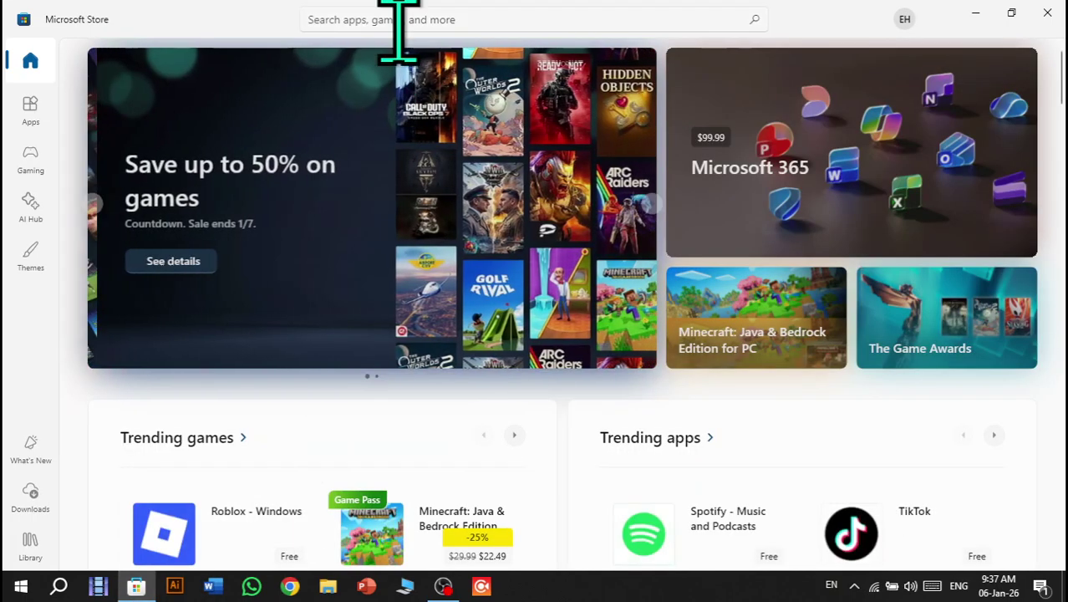
click(395, 21)
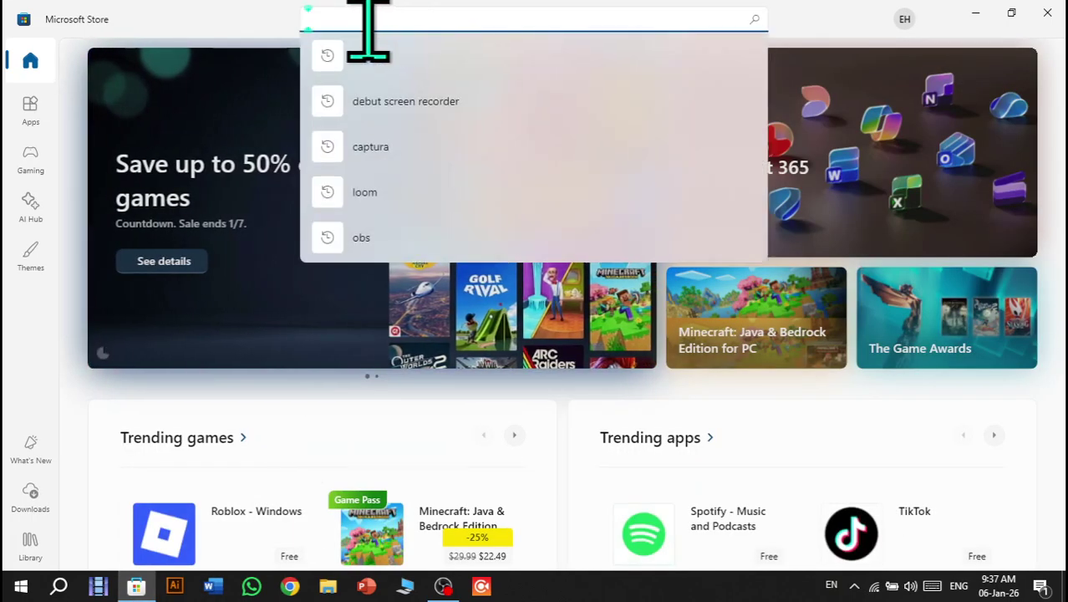
text(obs)
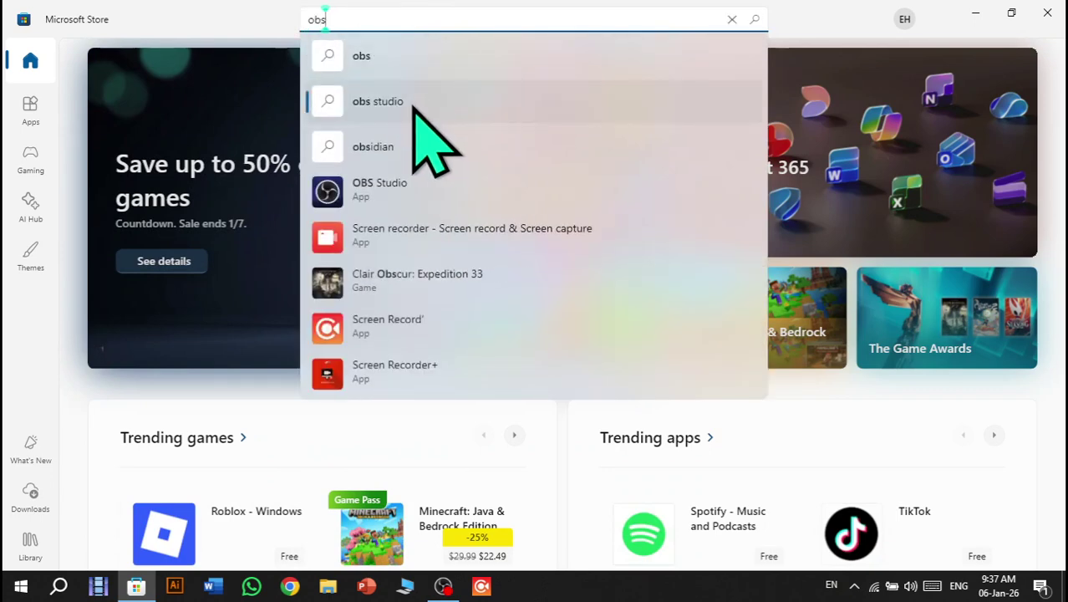
click(364, 189)
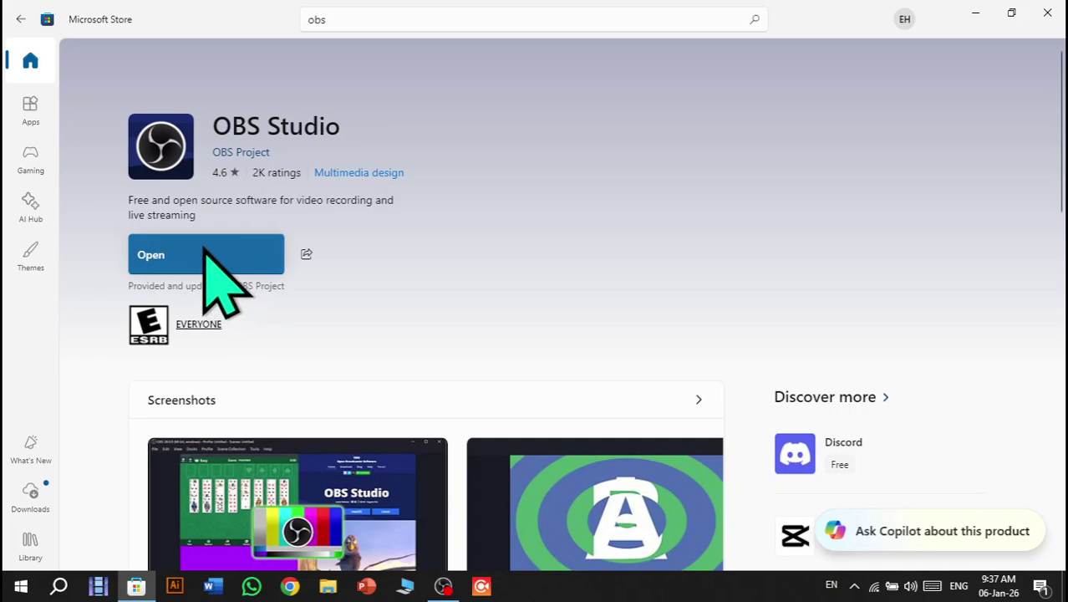
Search the store for "screen recorder ehco", examine the matching recorder apps, and close the store.
click(378, 20)
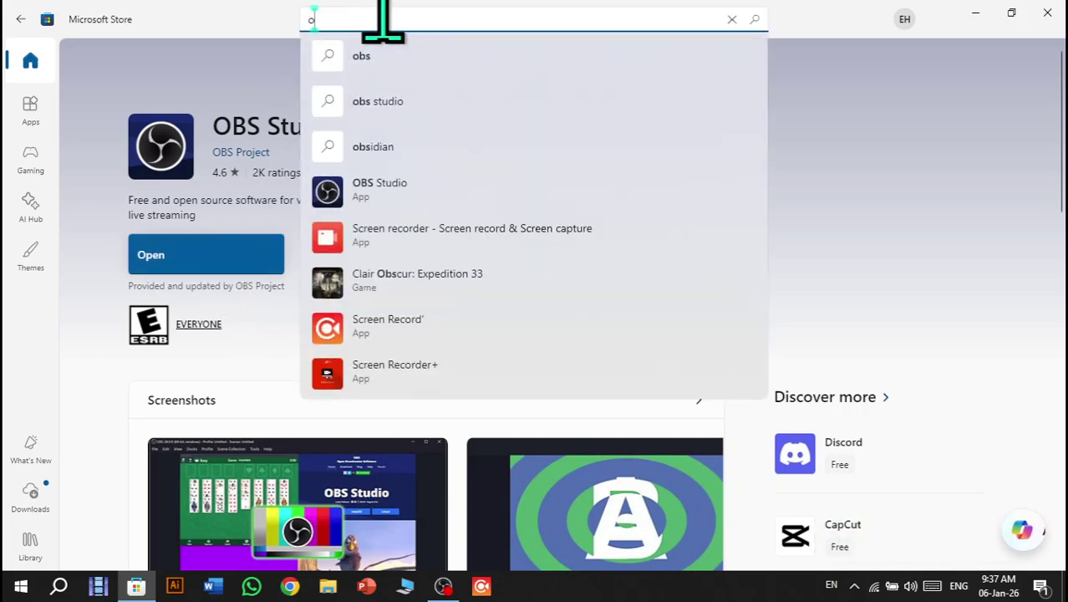
key(BackSpace)
key(BackSpace)
key(BackSpace)
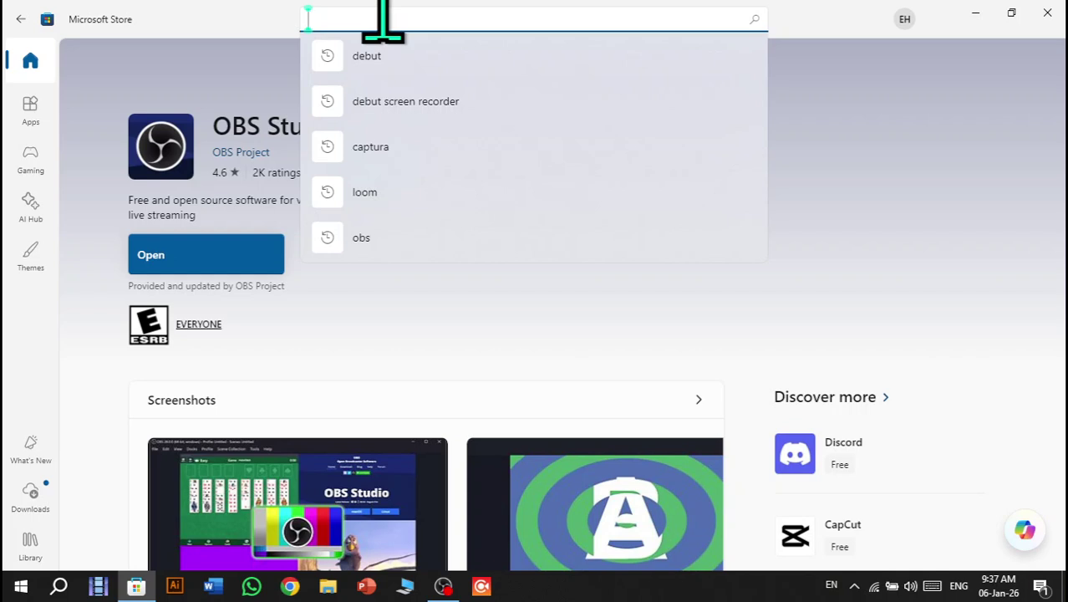
text(screen)
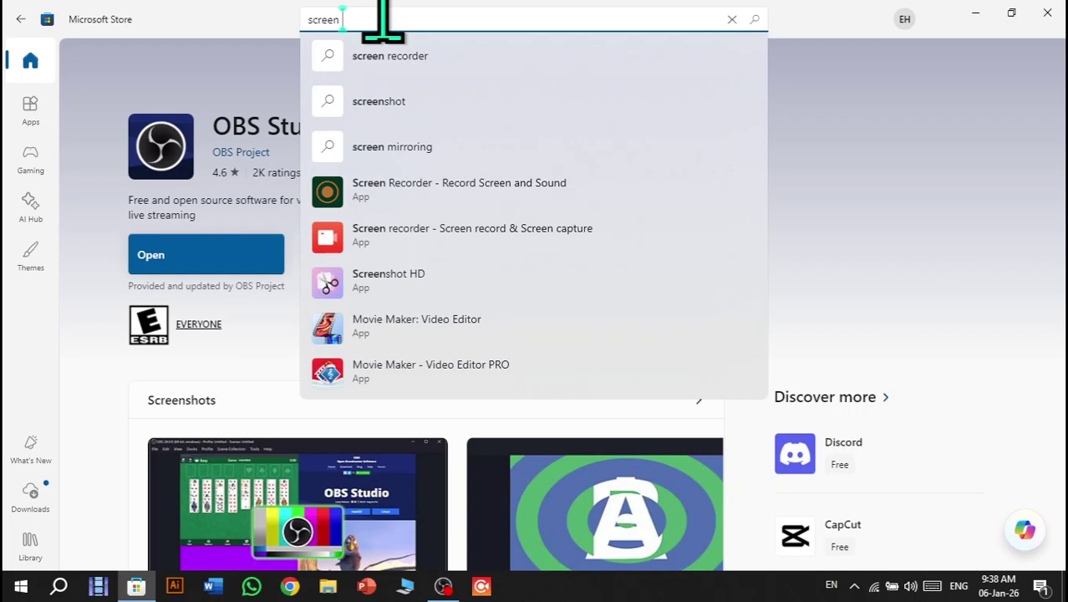
text(re)
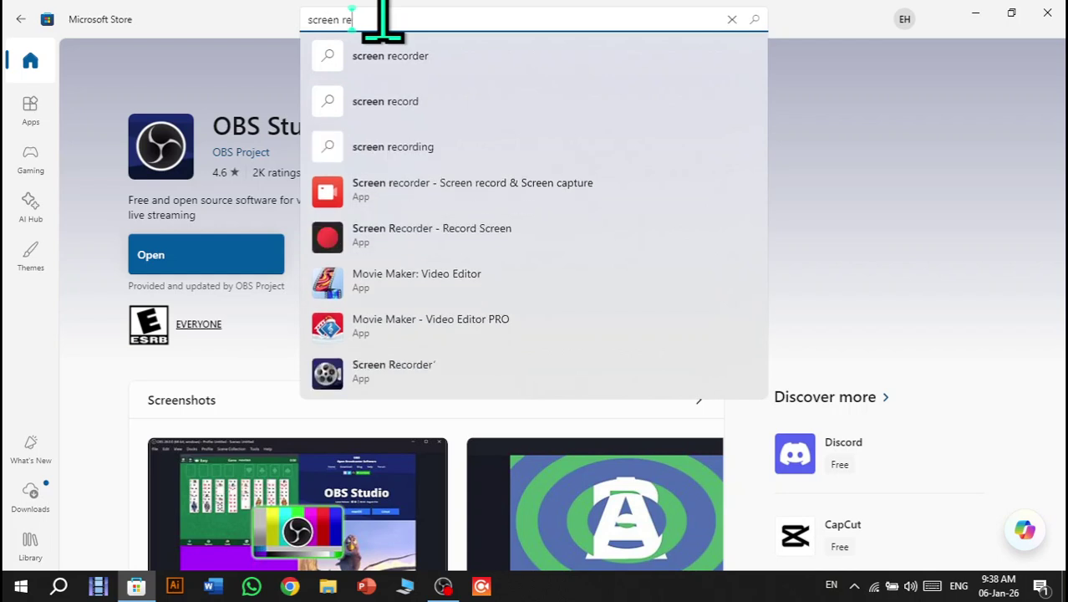
text(corde)
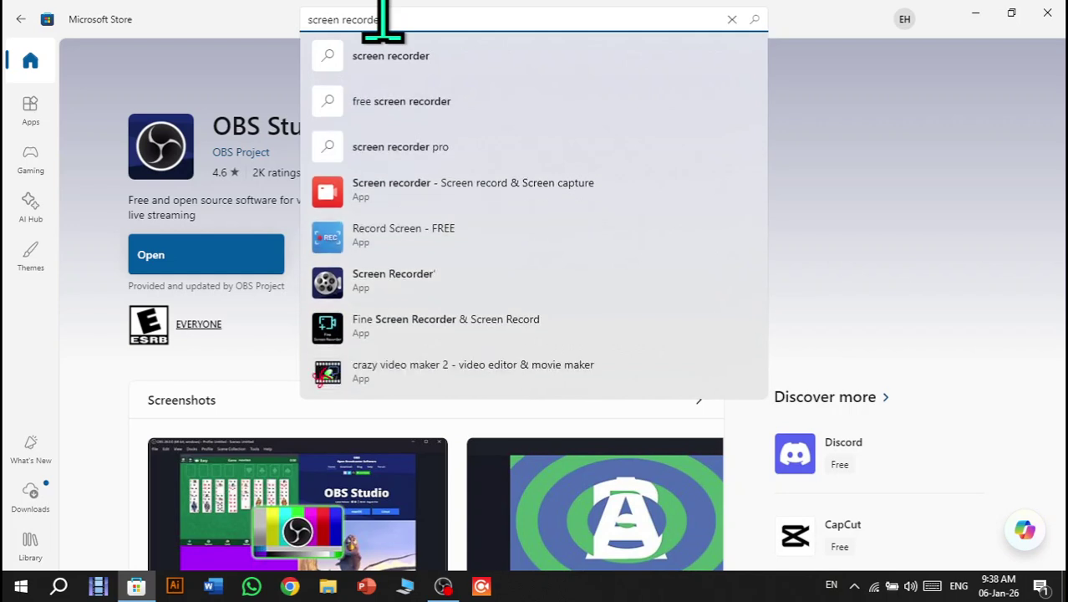
text(r ehd)
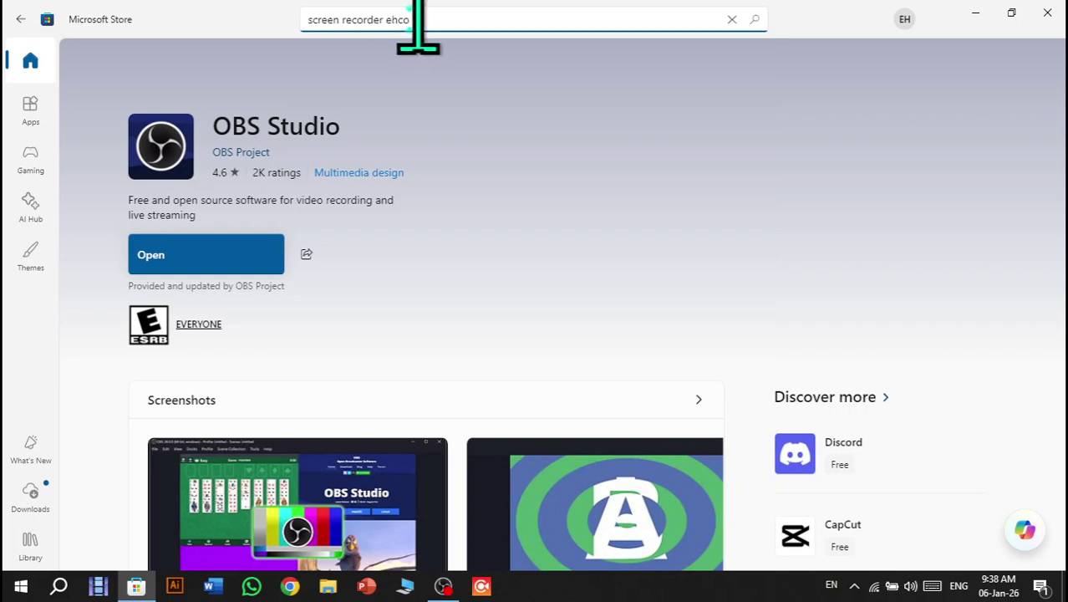
click(754, 19)
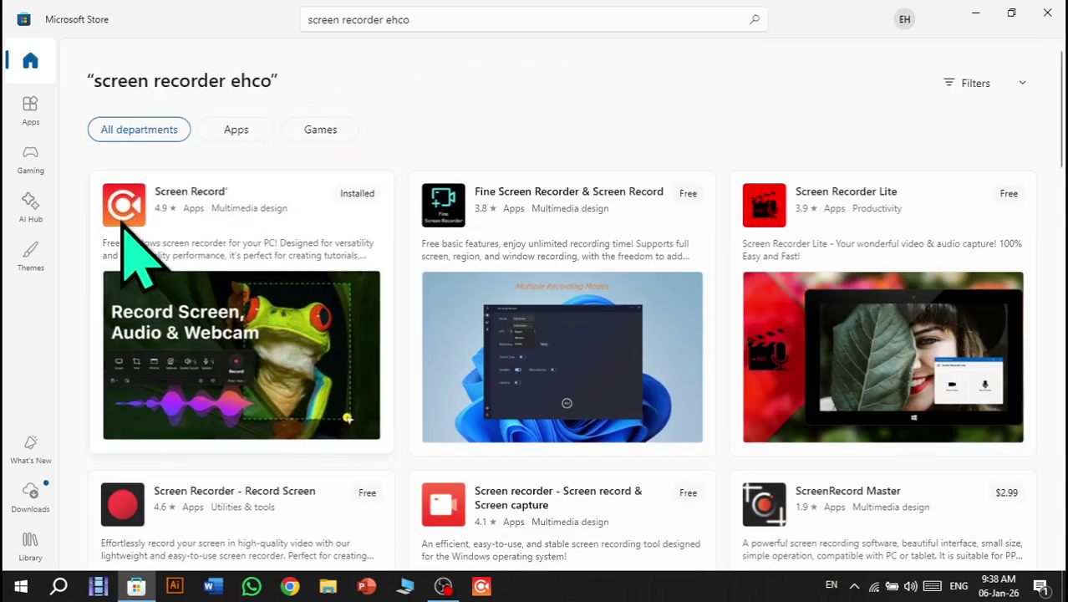
mouse_move(121, 220)
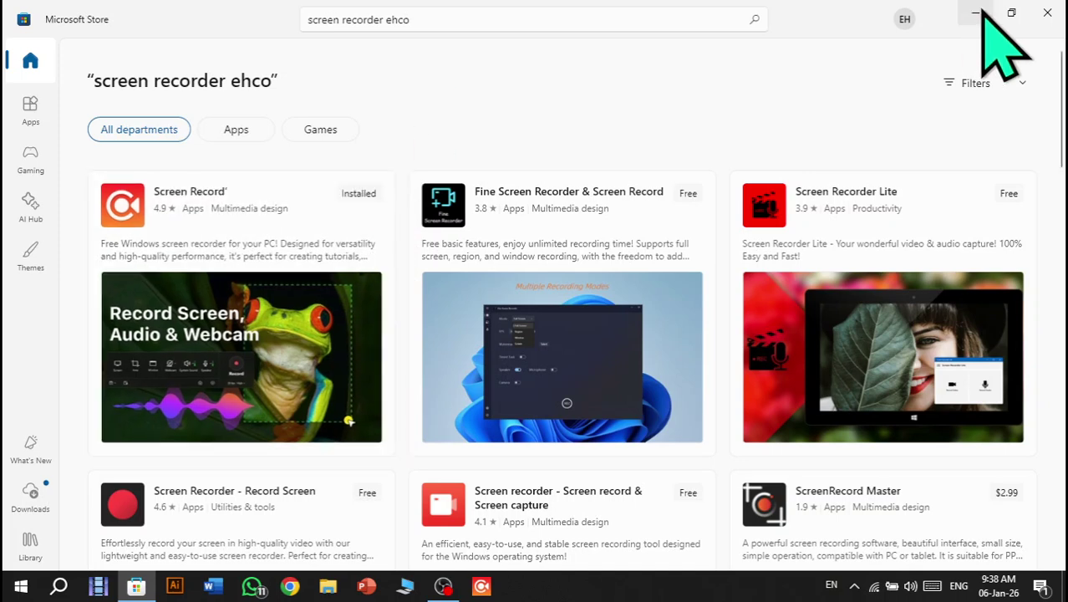
click(1050, 5)
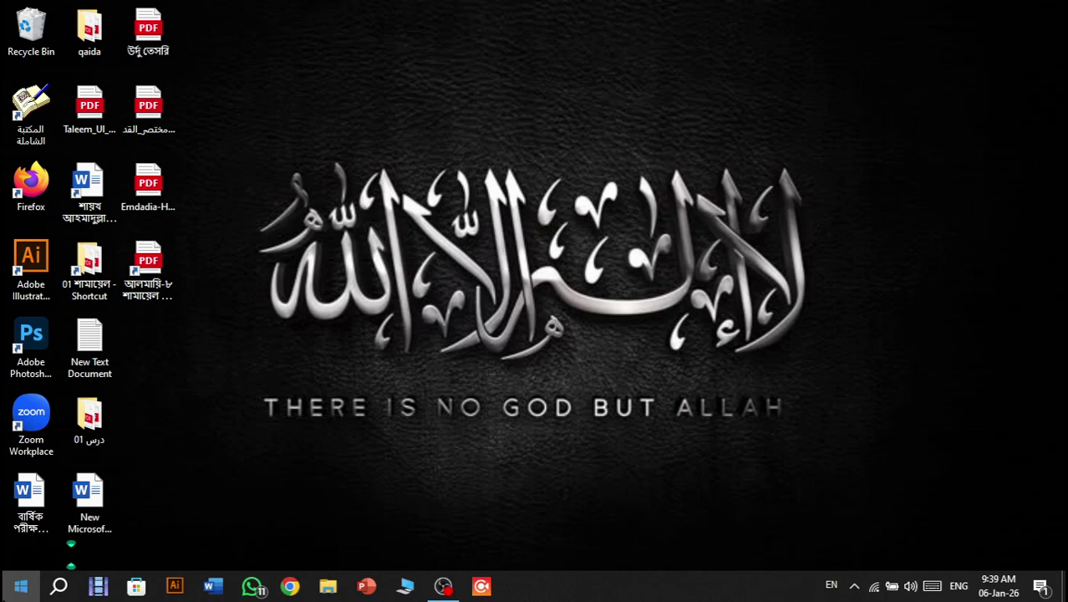
Launch Screen Recorder Echo from the installed apps.
click(21, 586)
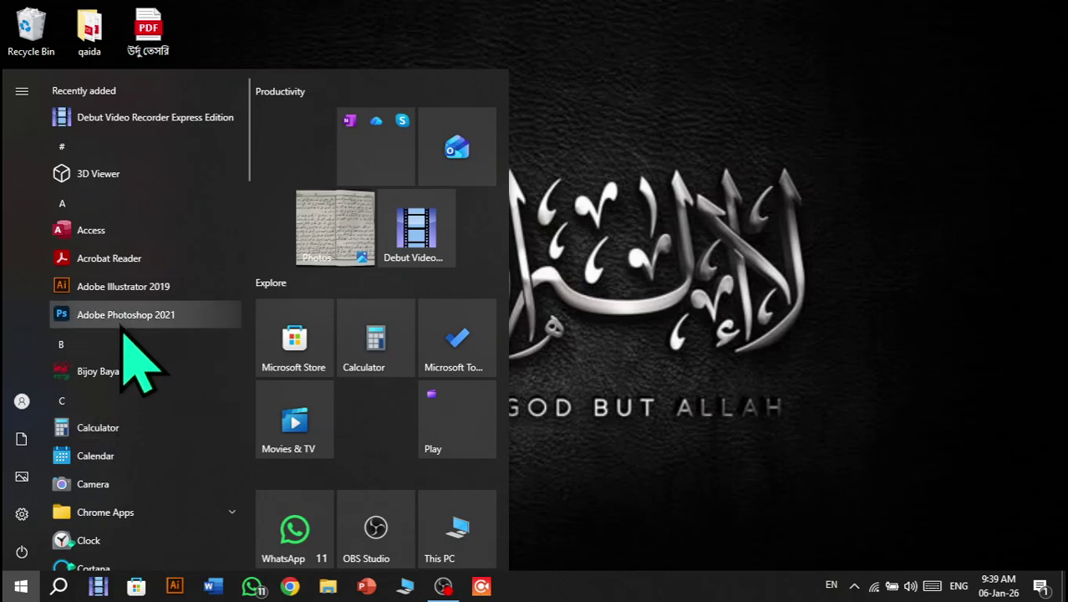
scroll(121, 349, down, 9)
scroll(119, 345, down, 8)
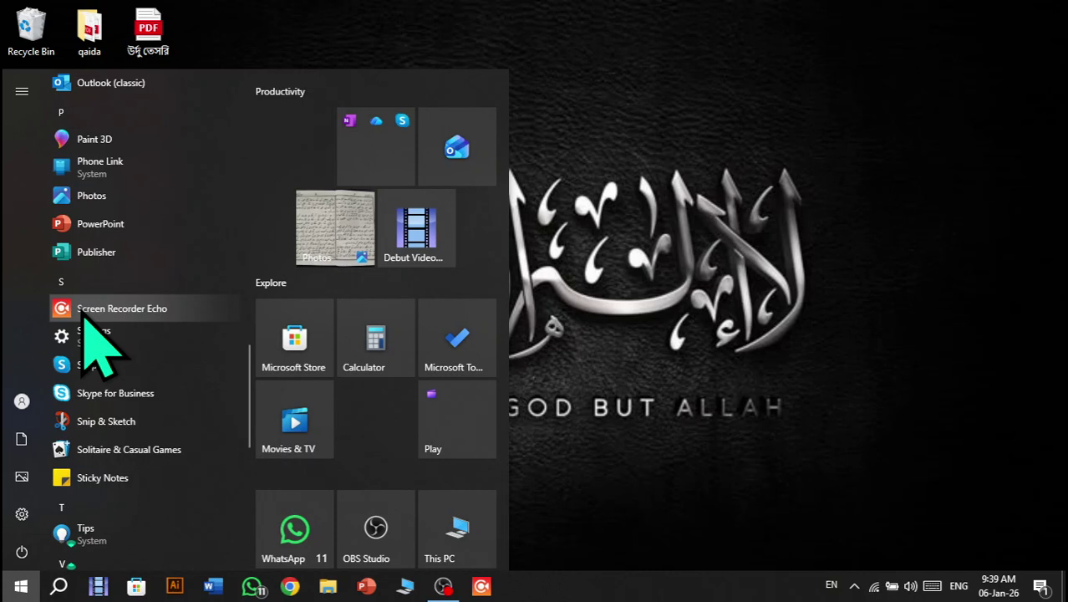
click(81, 311)
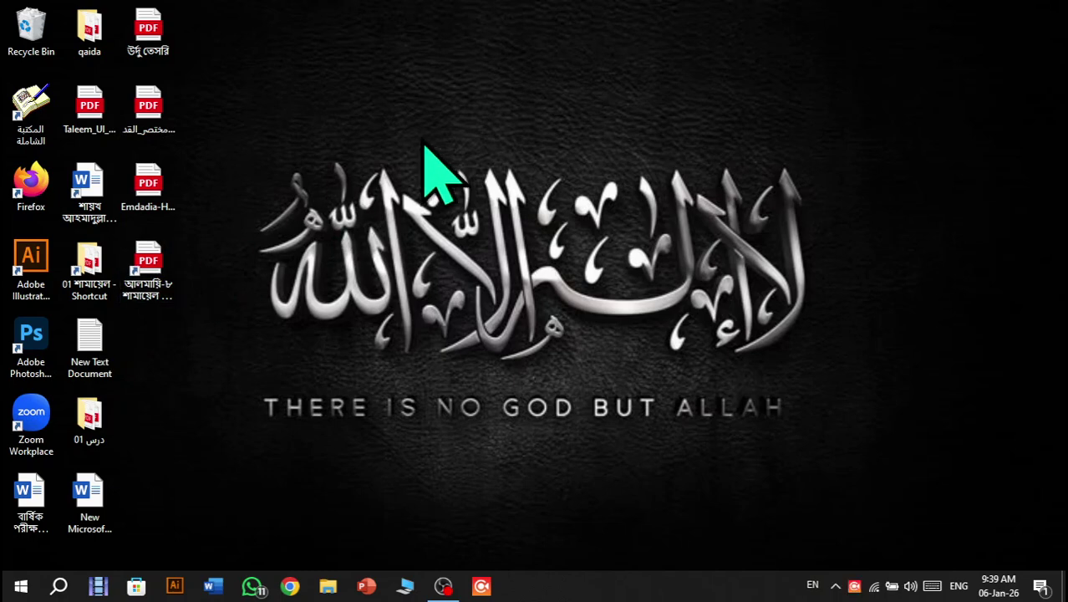
key(super)
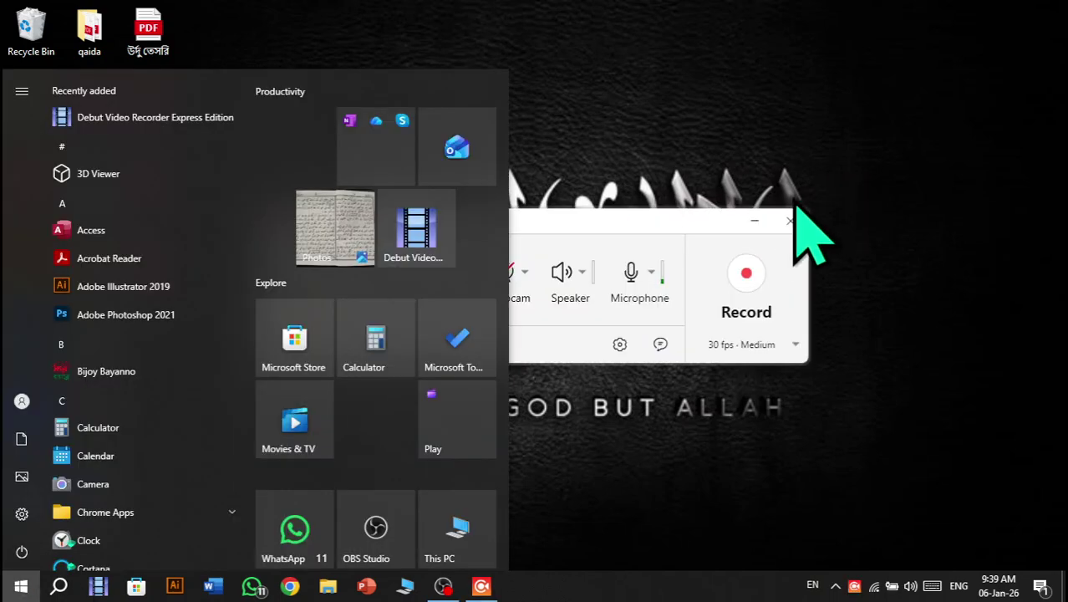
Quit Screen Recorder Echo, and try to pin it to the taskbar from the list of installed apps.
click(790, 221)
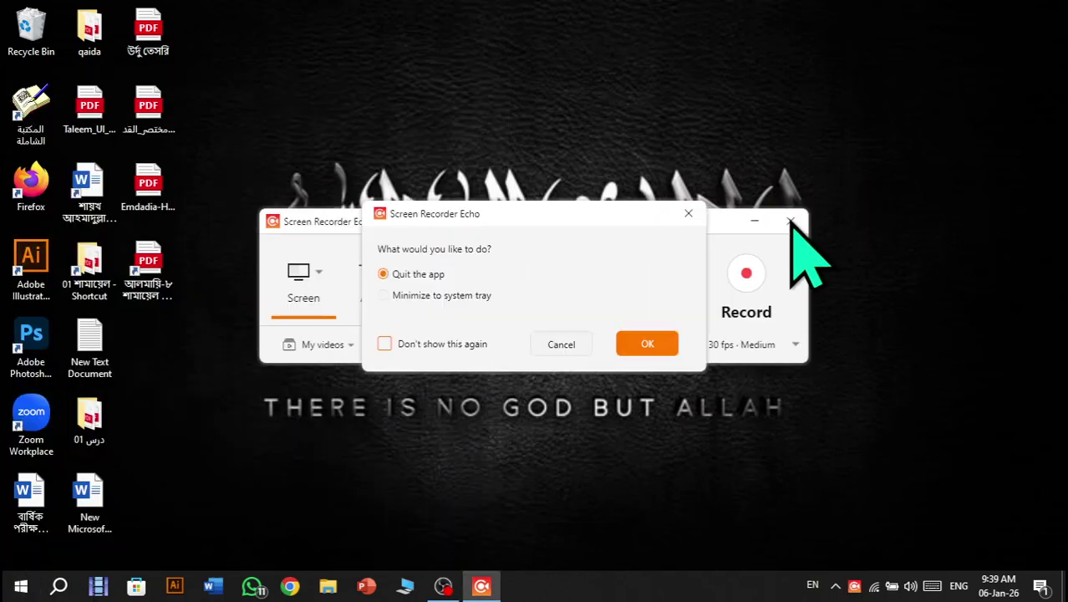
click(639, 343)
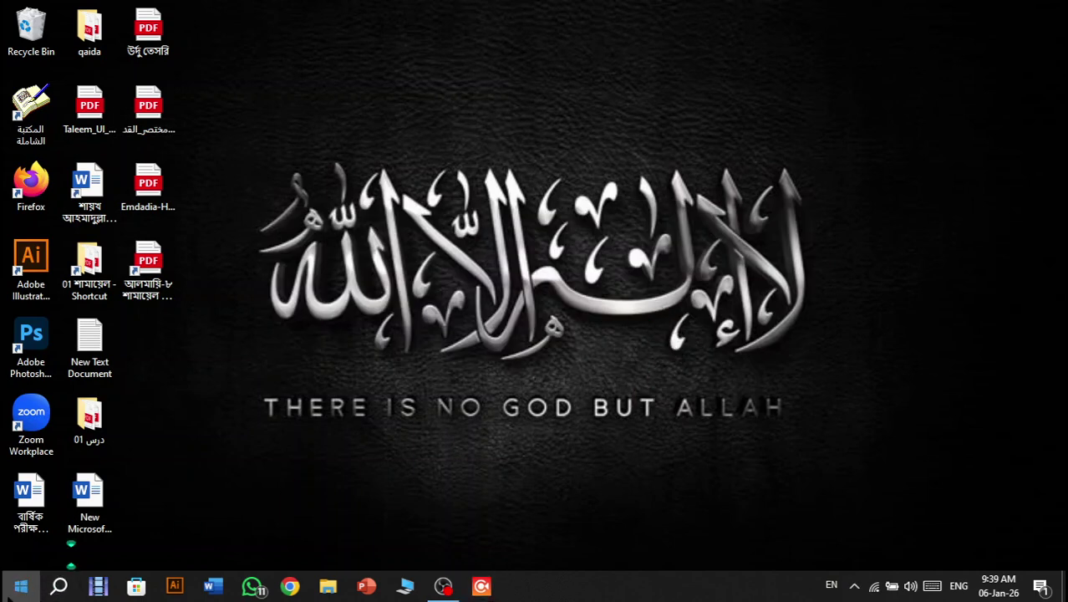
click(21, 585)
scroll(71, 414, down, 10)
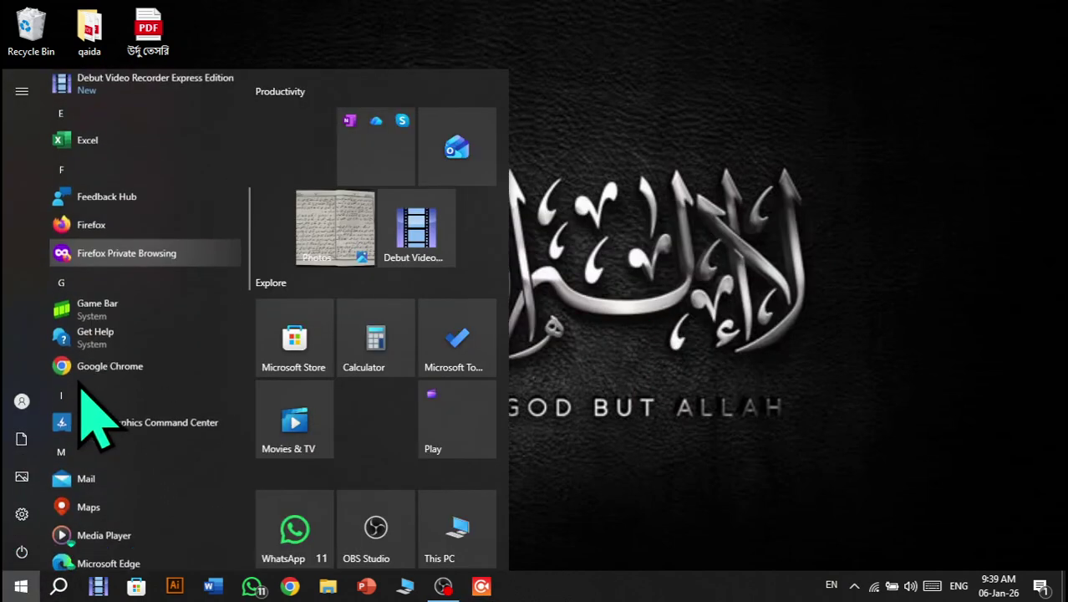
scroll(84, 392, down, 8)
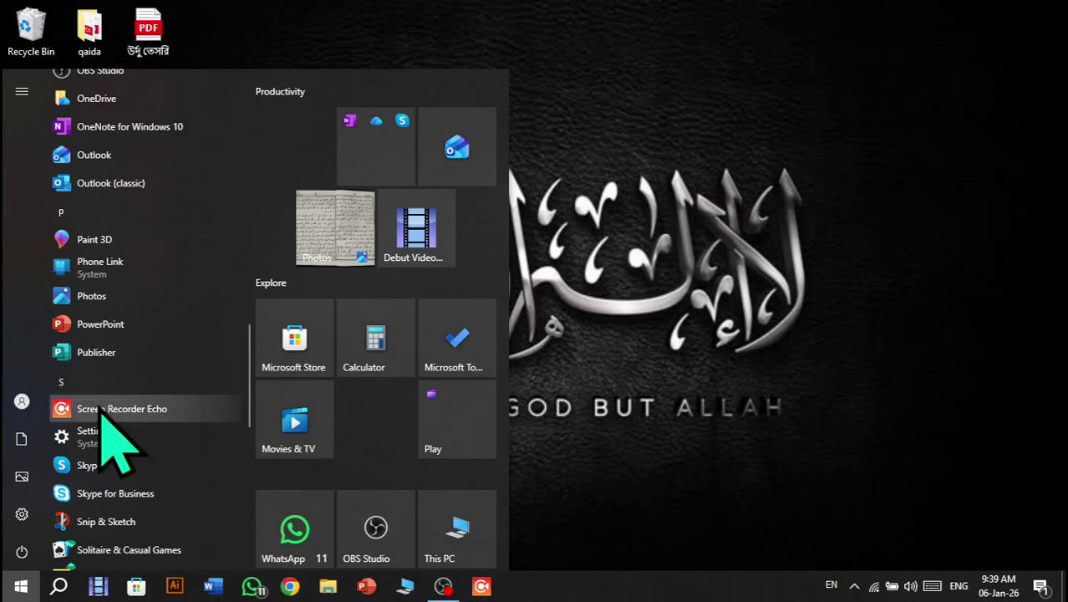
drag(109, 409, 565, 595)
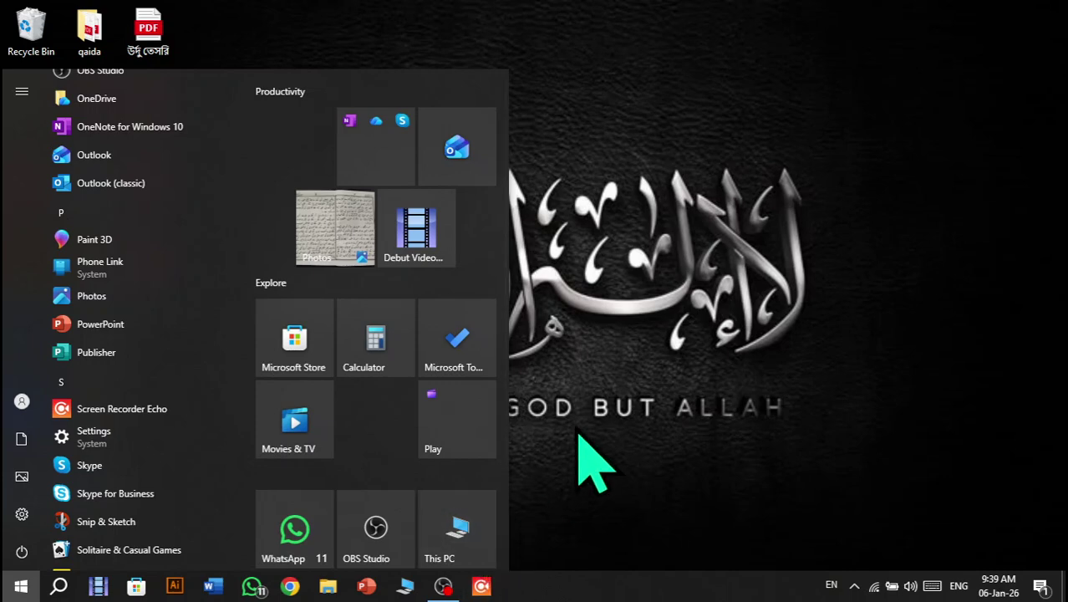
click(639, 434)
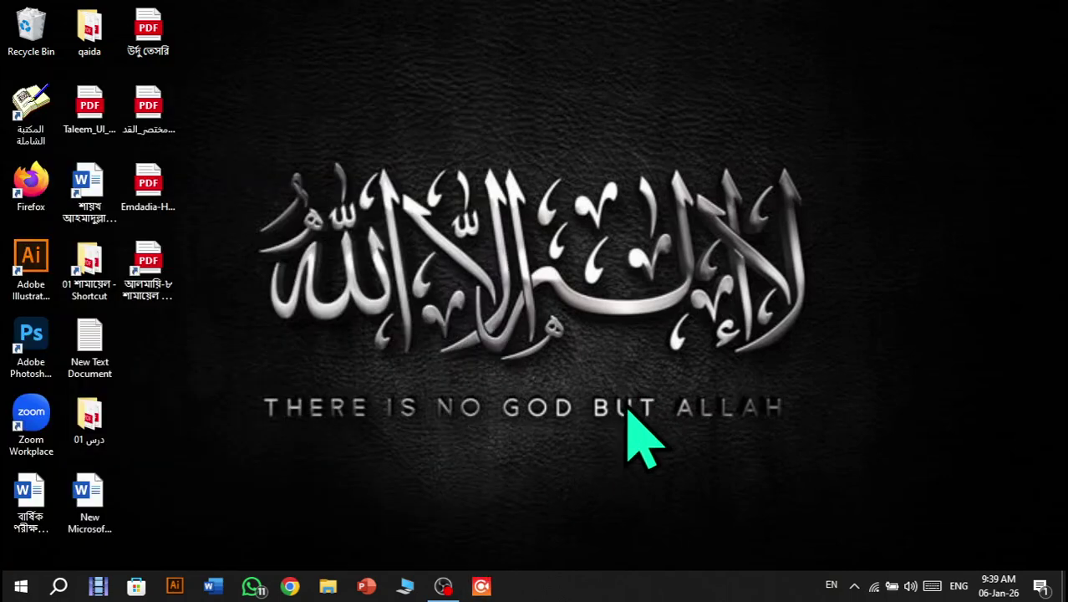
Reopen Screen Recorder Echo, examine the options in its recording window, and quit the app.
click(481, 588)
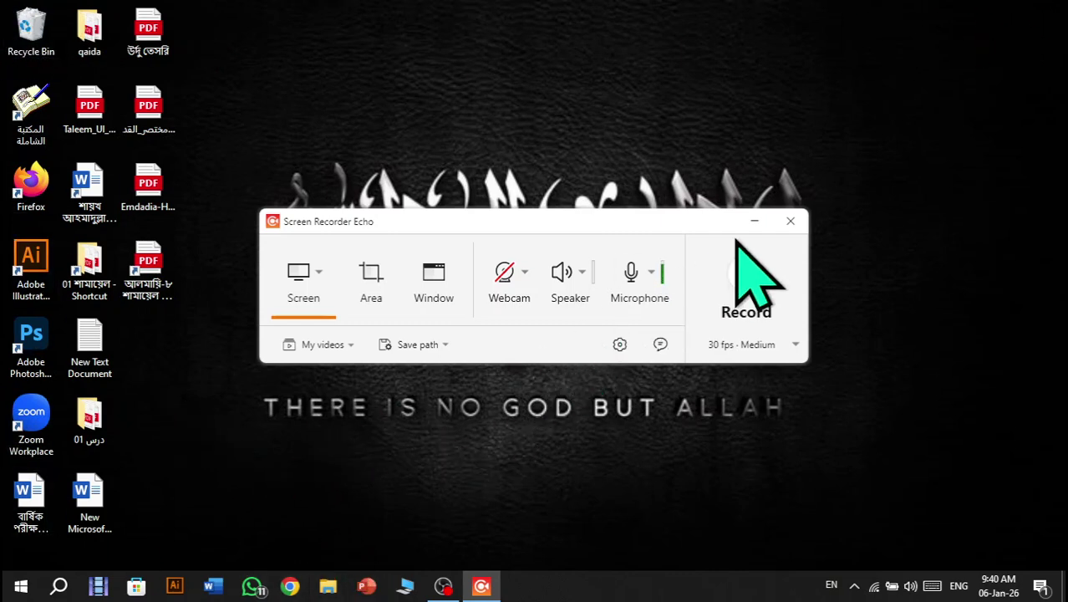
click(790, 220)
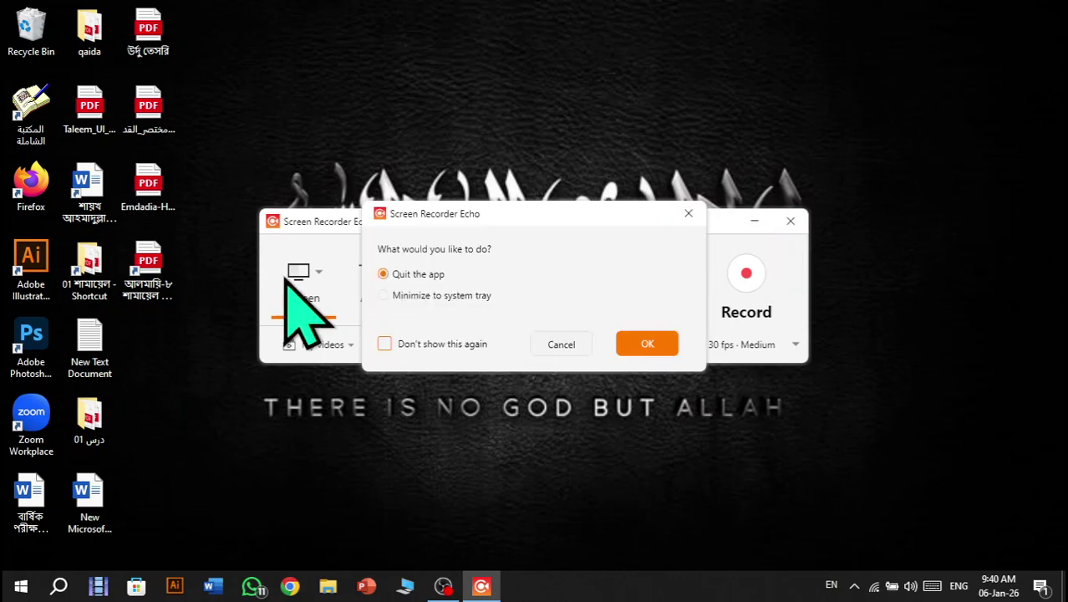
click(632, 342)
Open the مختصر_القدوري_مع_شرحه_المعتصر_الضروري PDF from the desktop and launch Screen Recorder Echo over it.
double_click(136, 134)
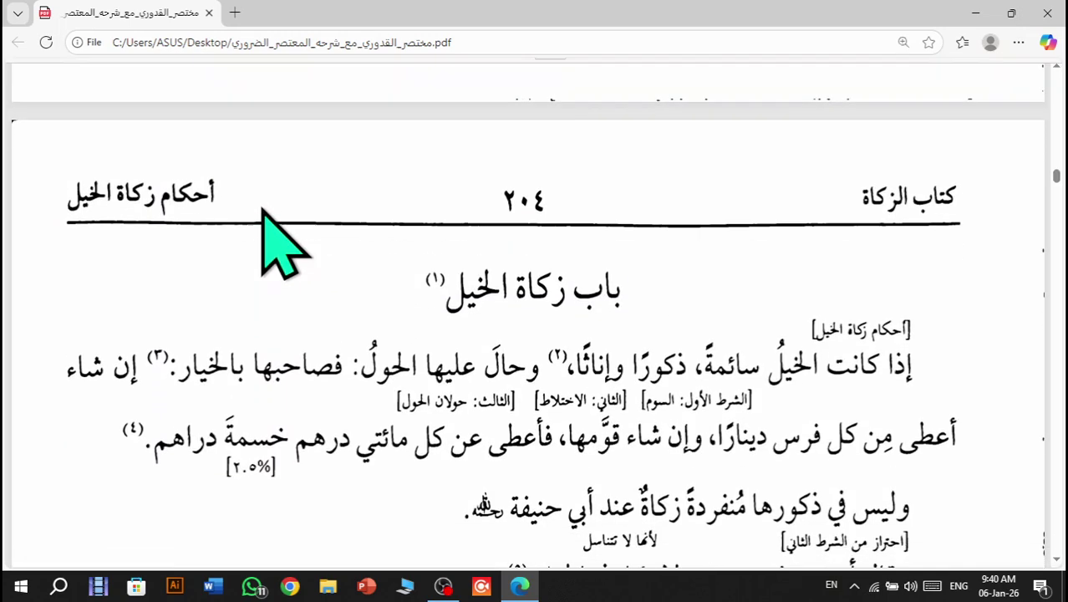
click(491, 589)
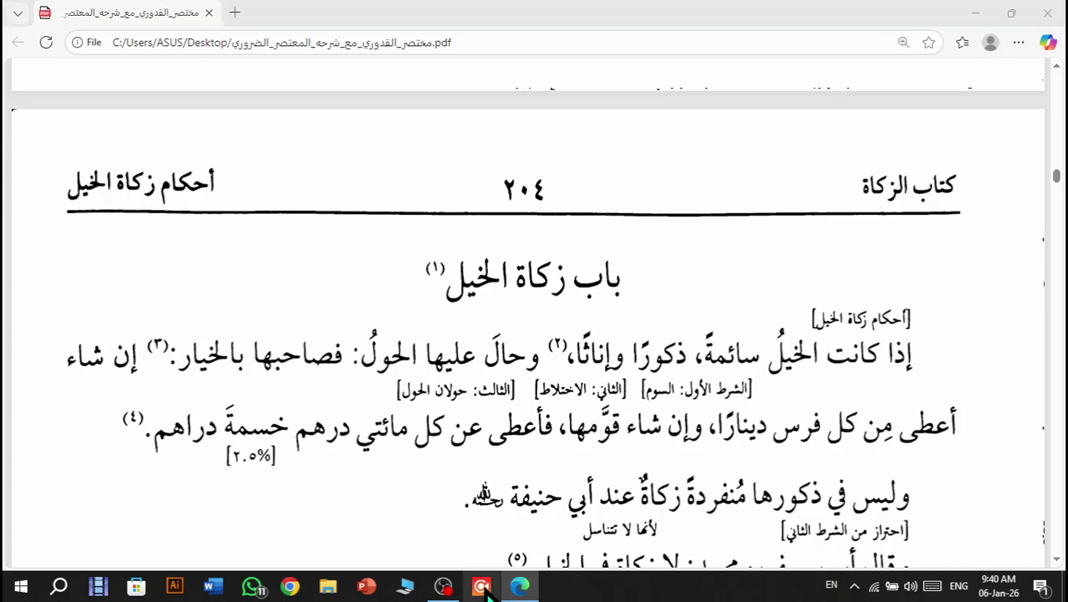
scroll(501, 512, down, 1)
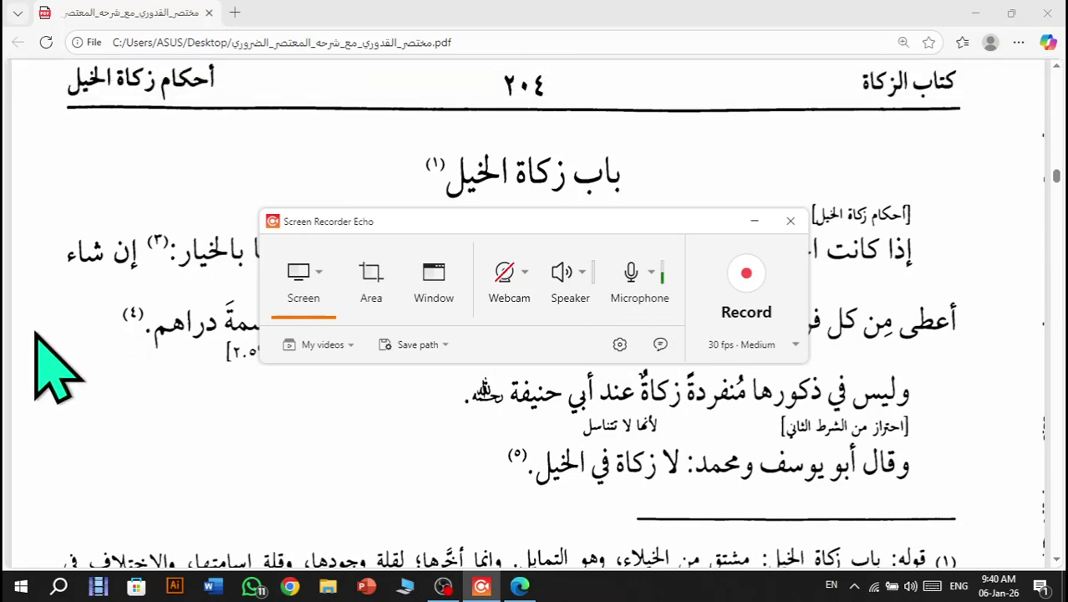
Select a recording area of about 1318 x 650 covering the visible PDF page and start recording it.
click(387, 282)
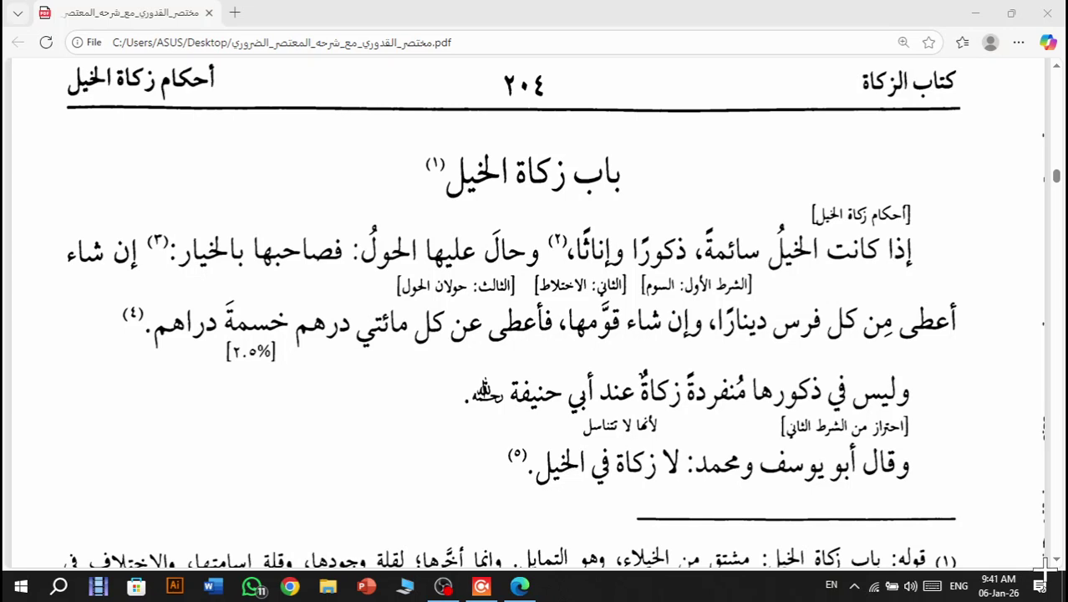
drag(1044, 570, 1045, 570)
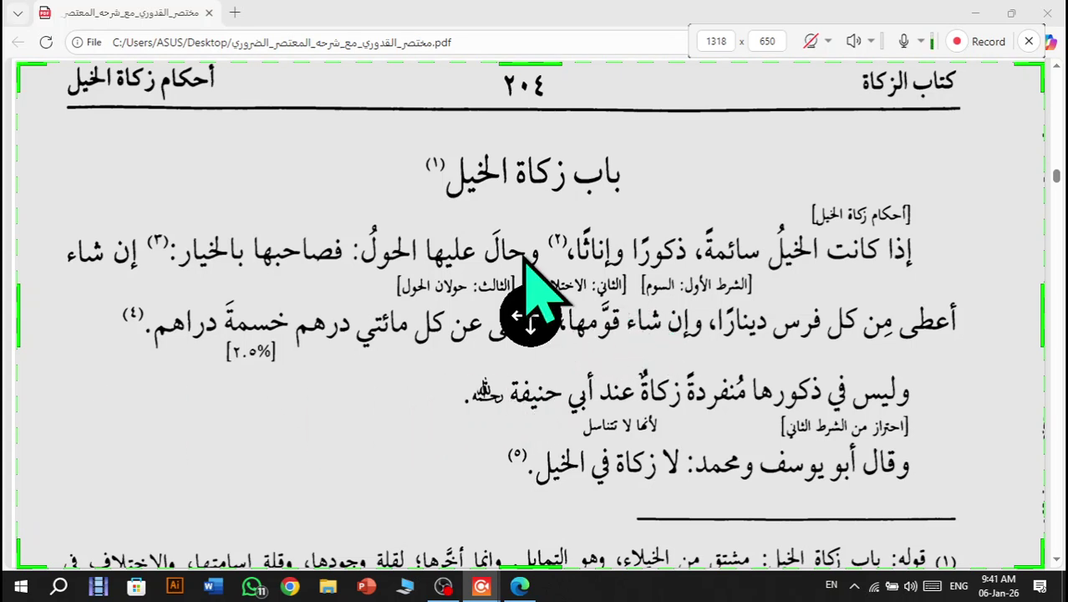
mouse_move(961, 75)
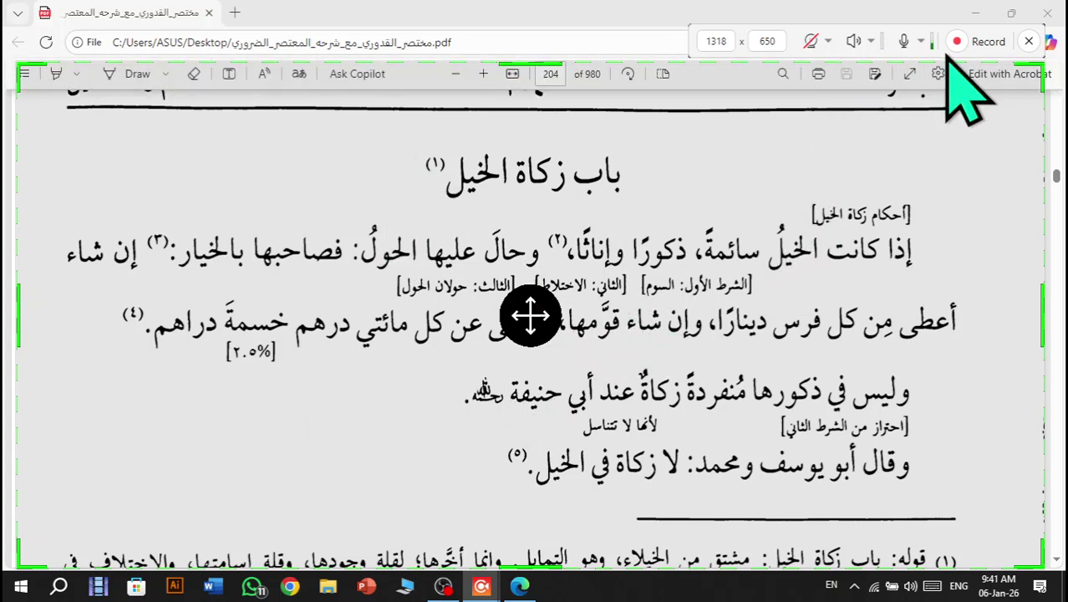
click(969, 41)
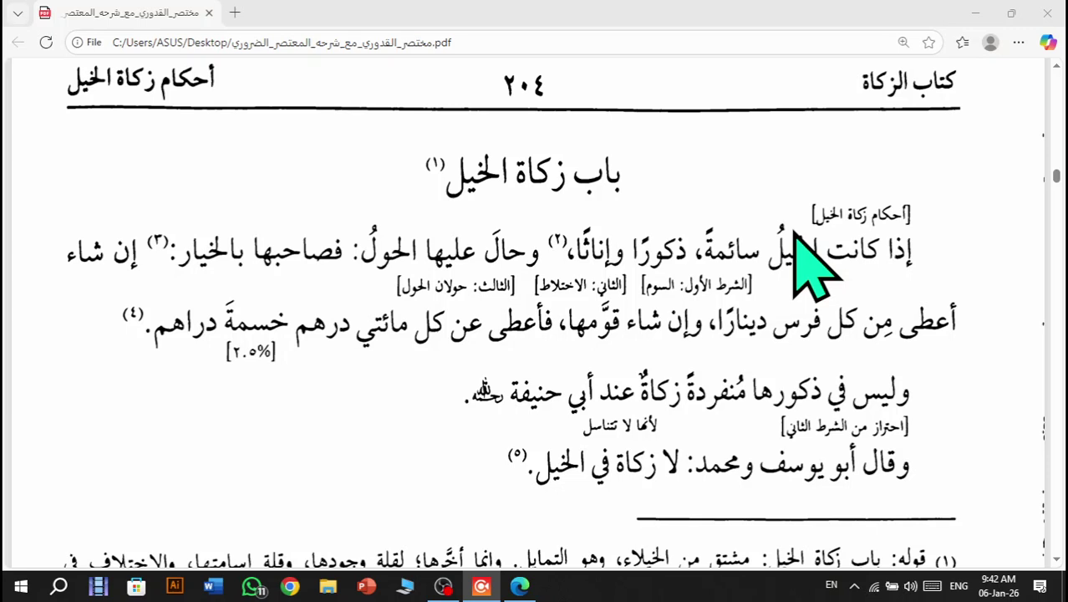
Stop the area recording and quit Screen Recorder Echo.
mouse_move(1012, 59)
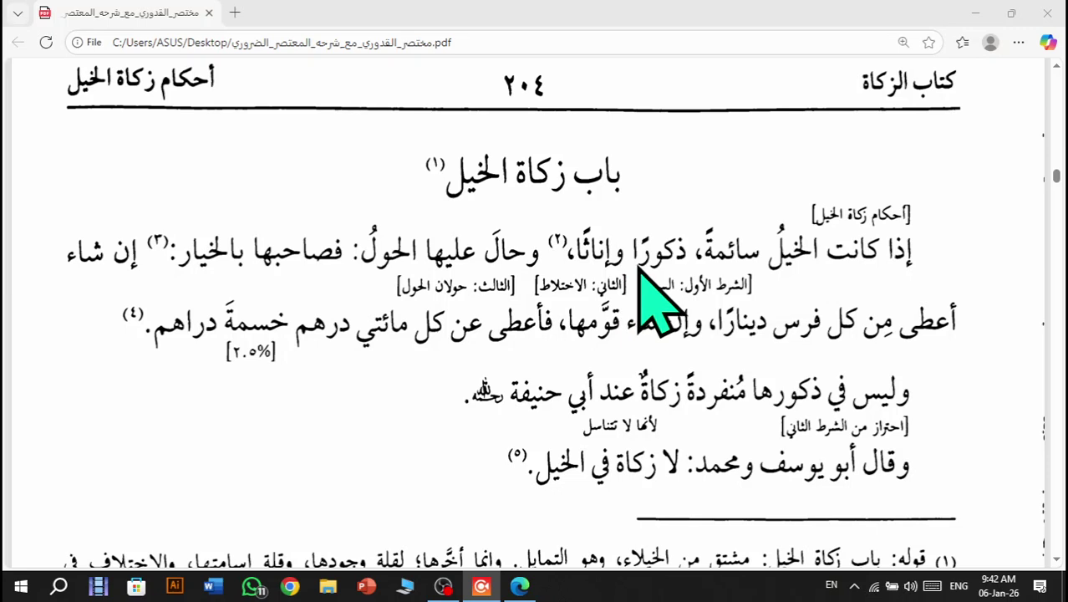
mouse_move(987, 41)
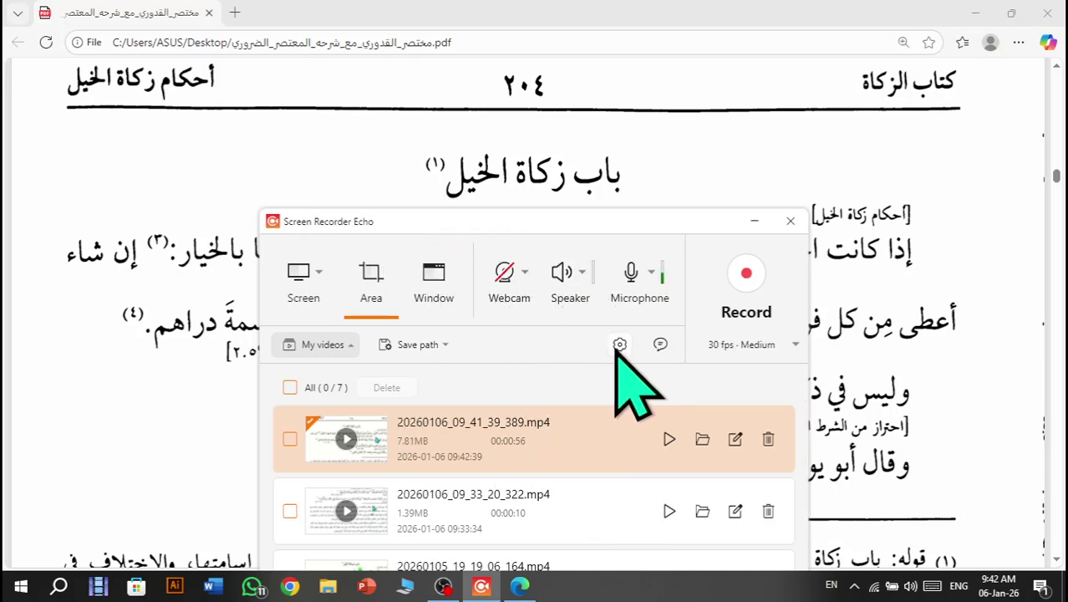
click(801, 222)
click(639, 486)
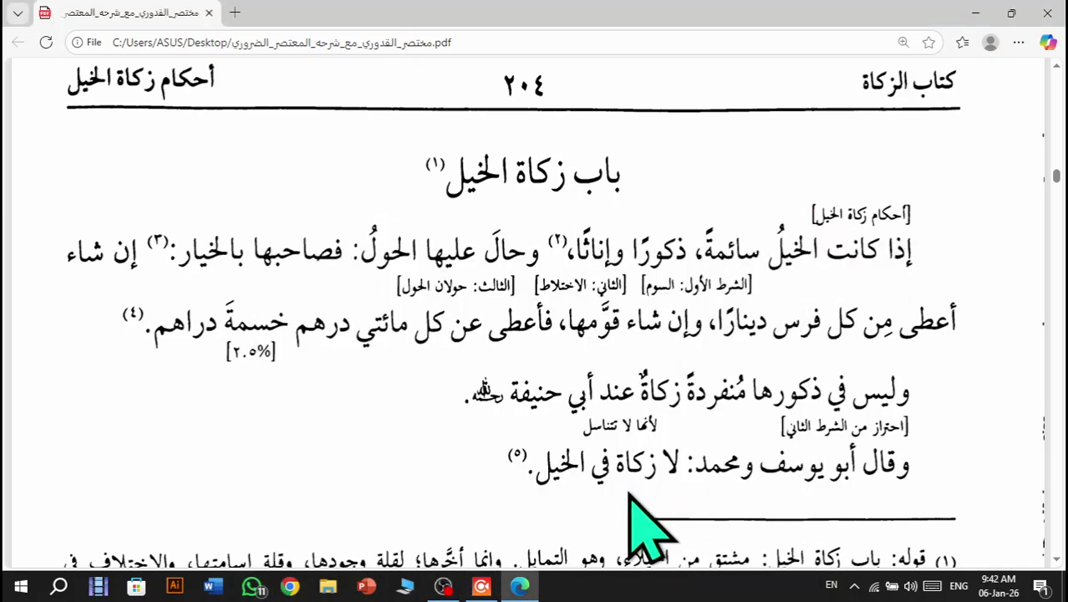
Launch Screen Recorder Echo again and open the Recording section of its settings.
click(480, 588)
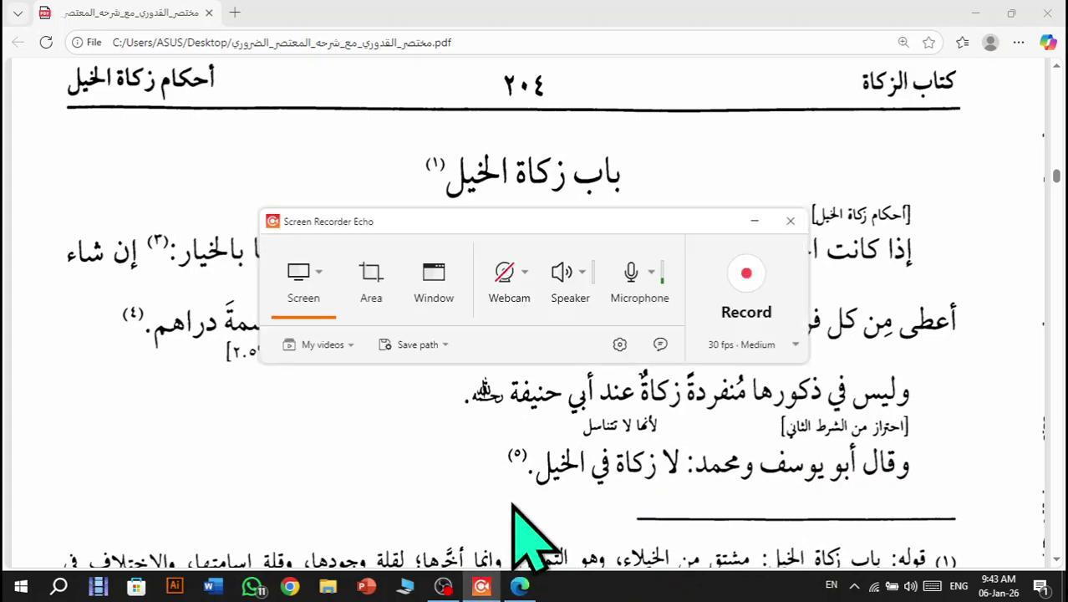
click(619, 344)
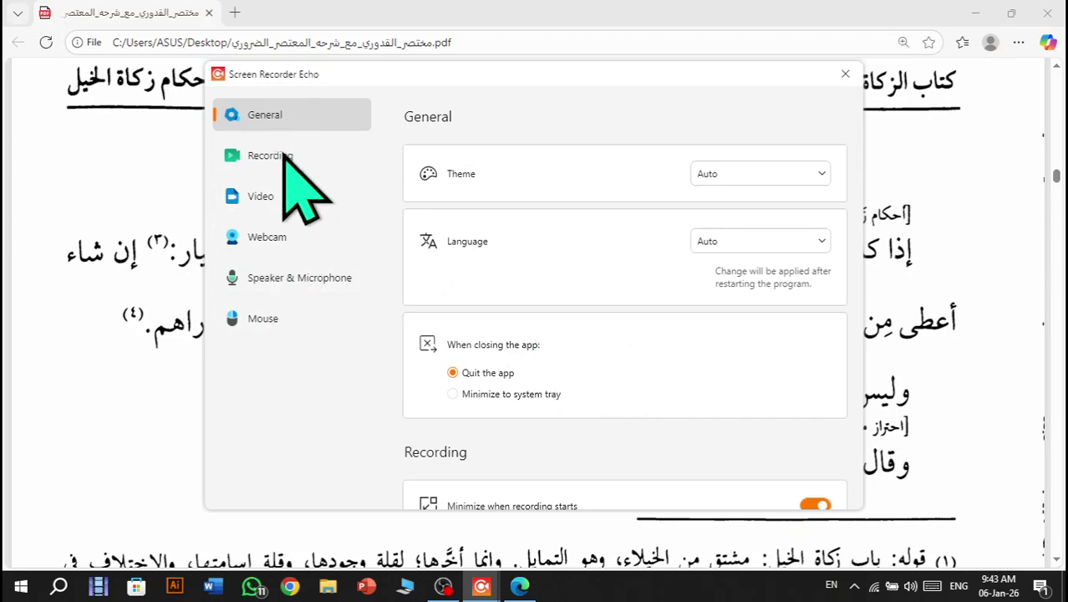
click(360, 154)
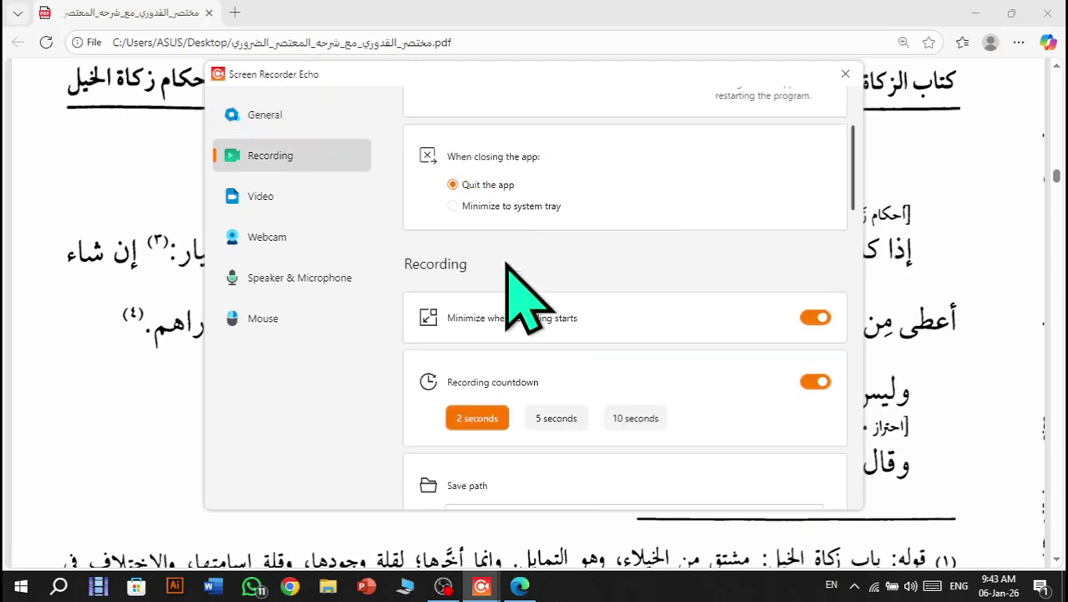
click(269, 159)
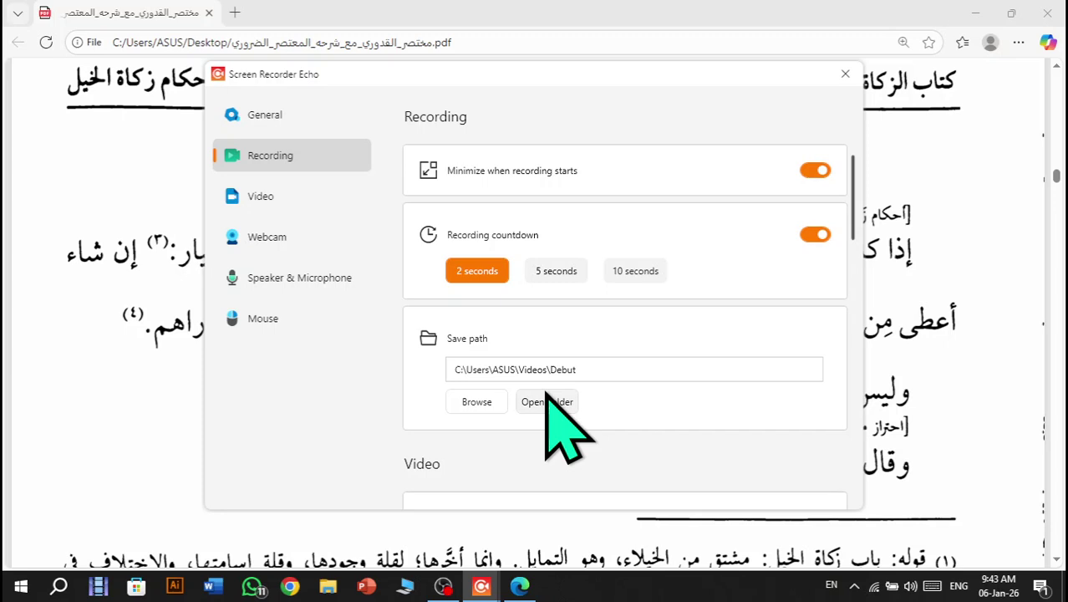
Browse the C:, D:, E: and F: drives for a recording save folder, trying folders on F:, and cancel the selection.
click(476, 401)
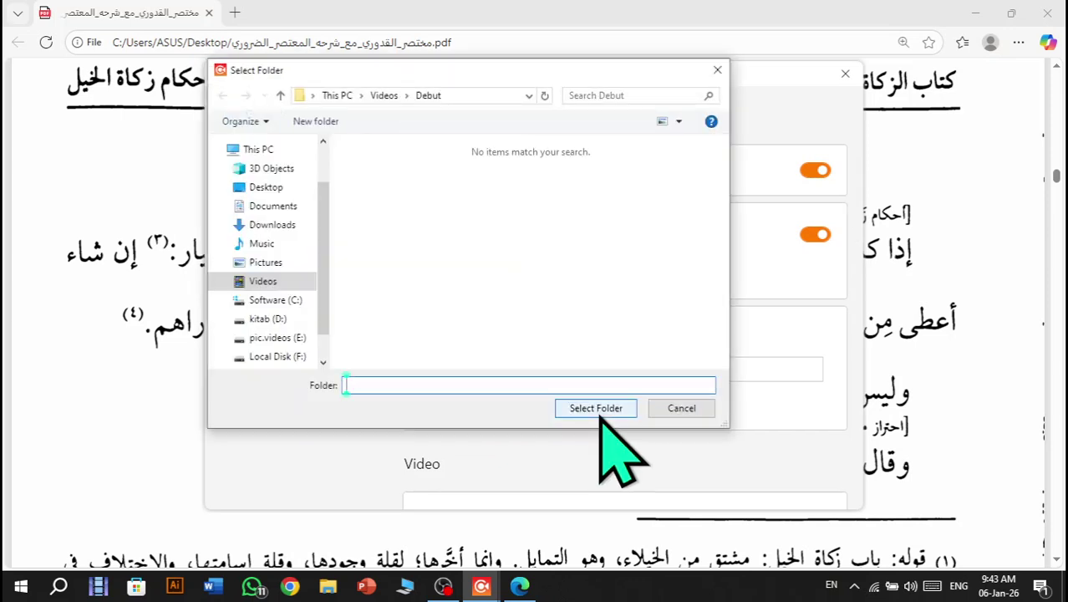
click(276, 299)
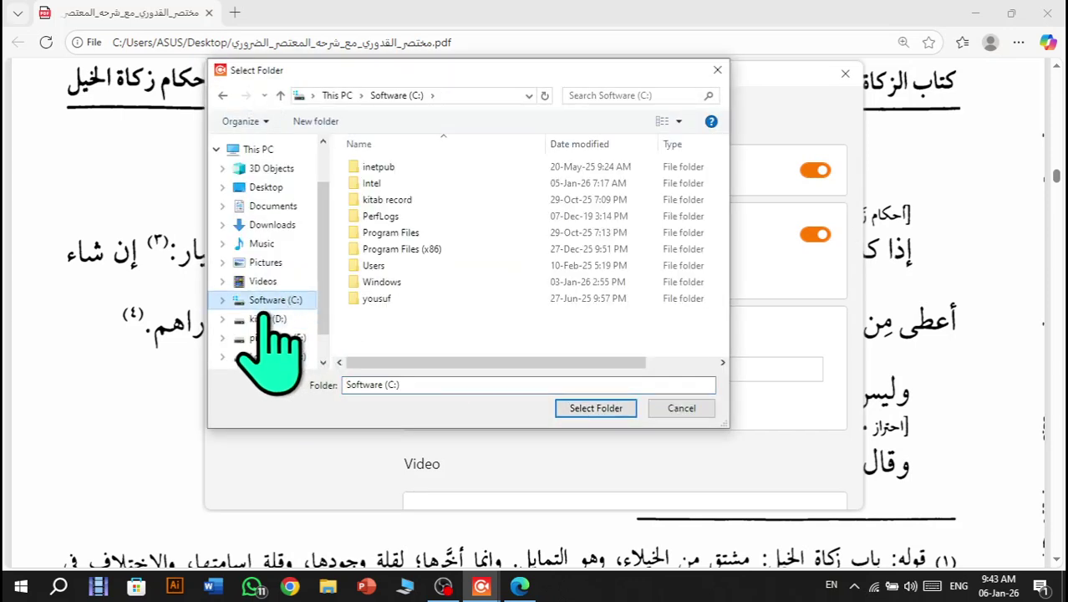
click(267, 319)
click(275, 337)
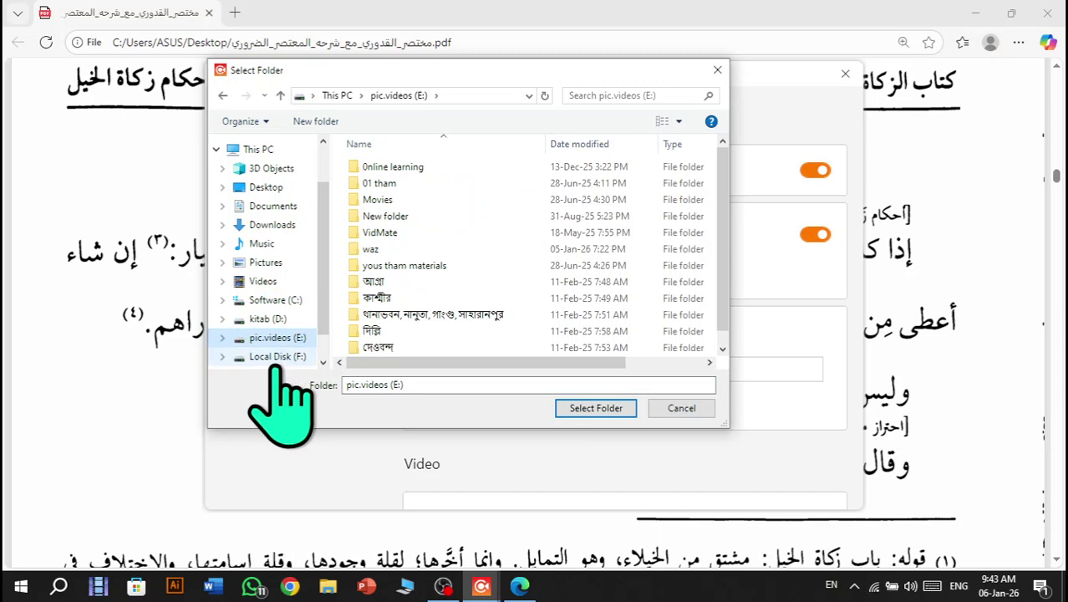
click(275, 359)
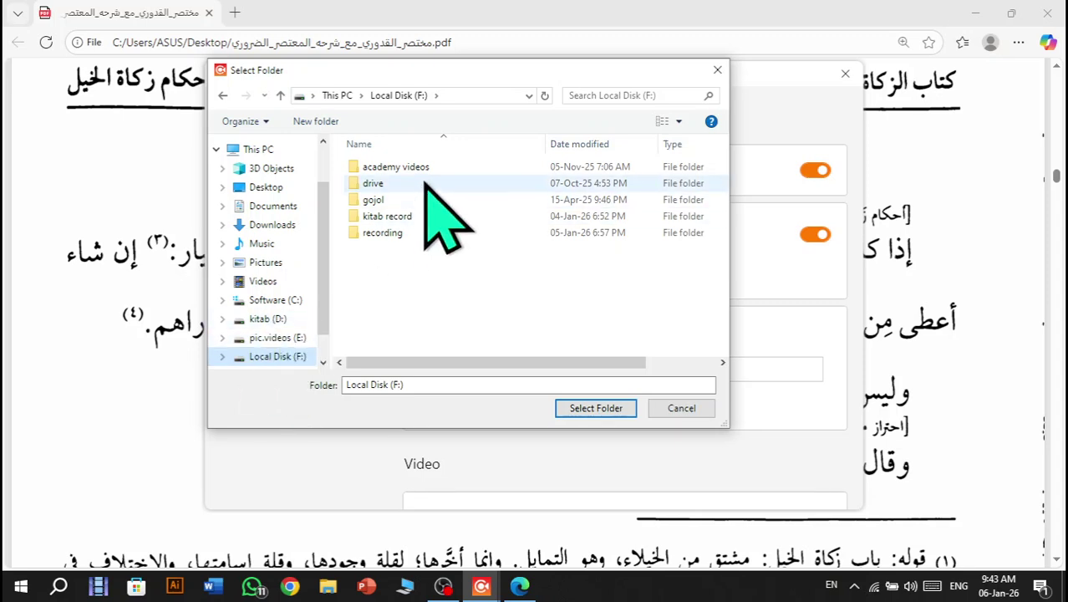
click(395, 186)
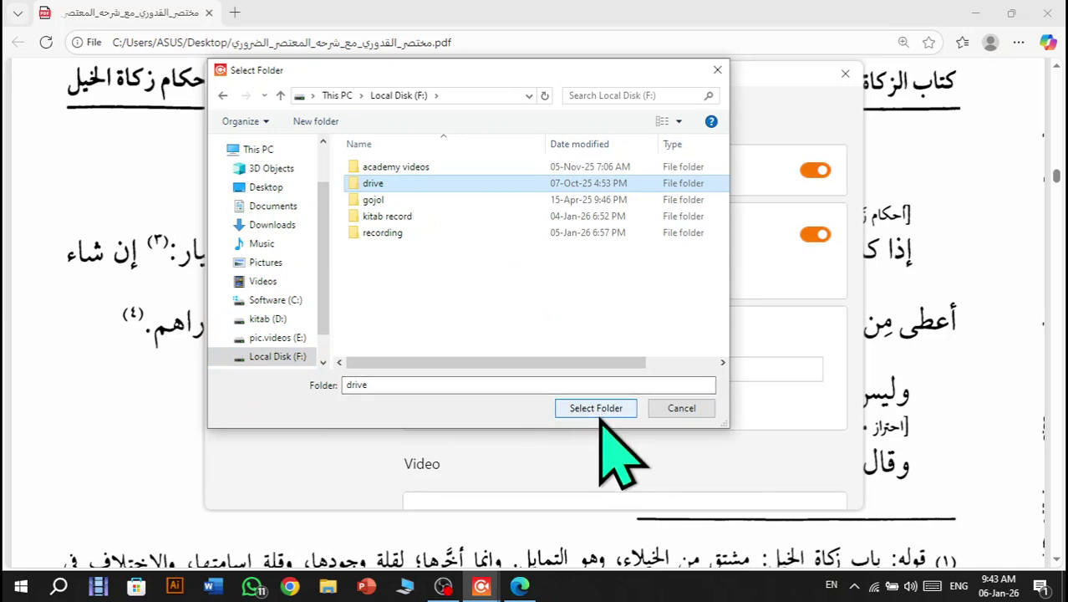
click(393, 201)
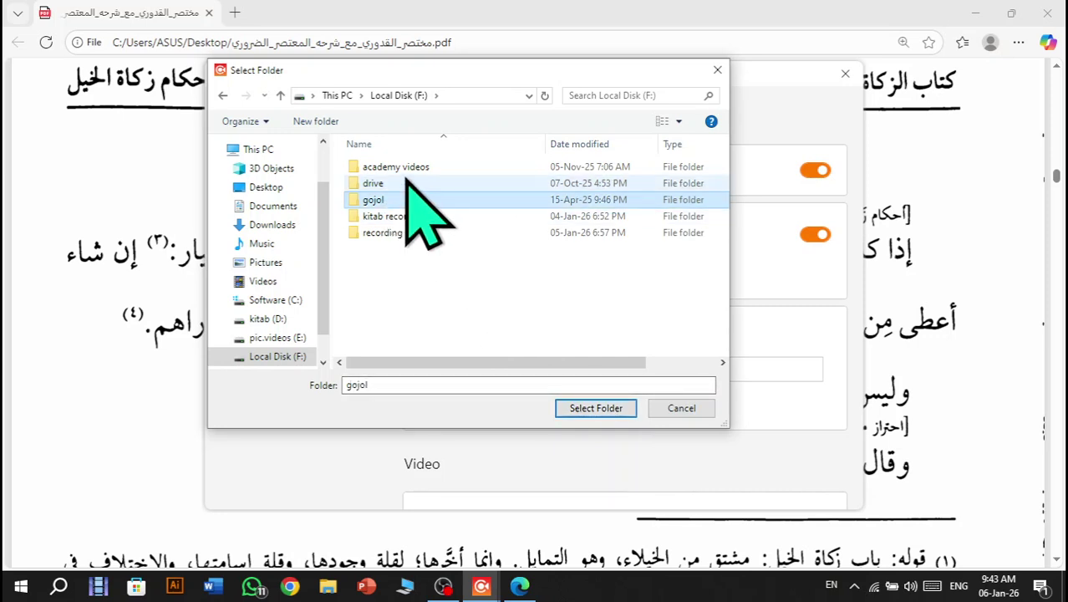
click(407, 183)
click(413, 167)
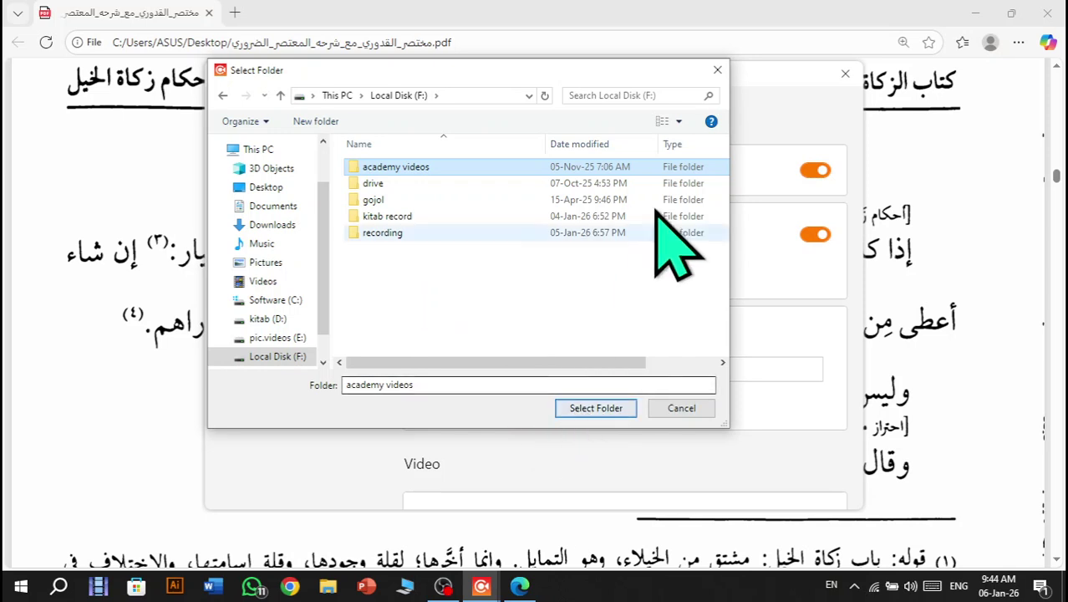
click(716, 71)
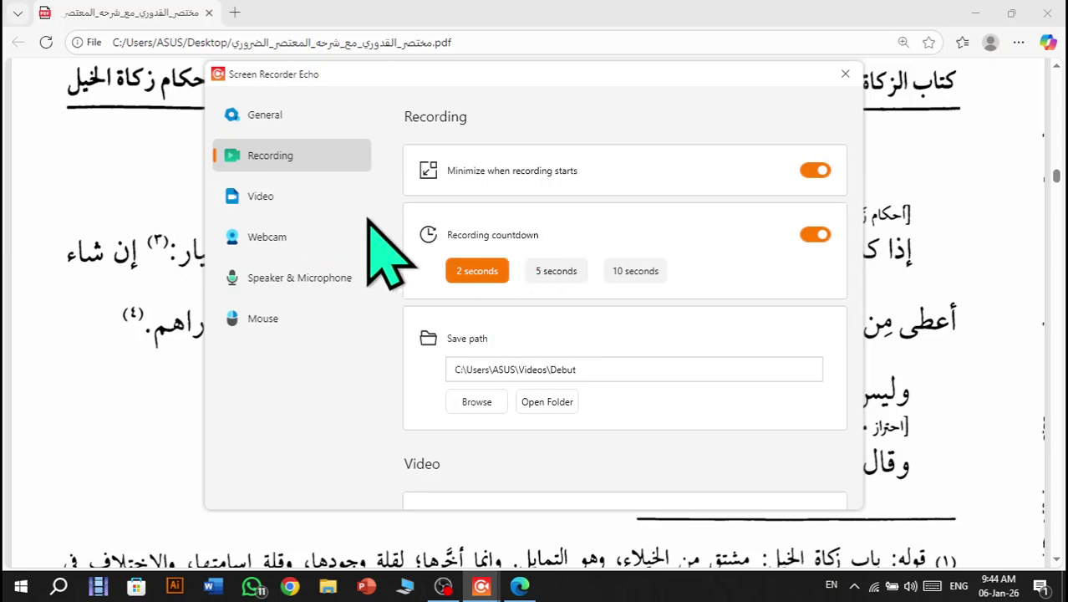
Examine the video frame rate and quality settings, and try the webcam by enabling and disabling it.
click(306, 205)
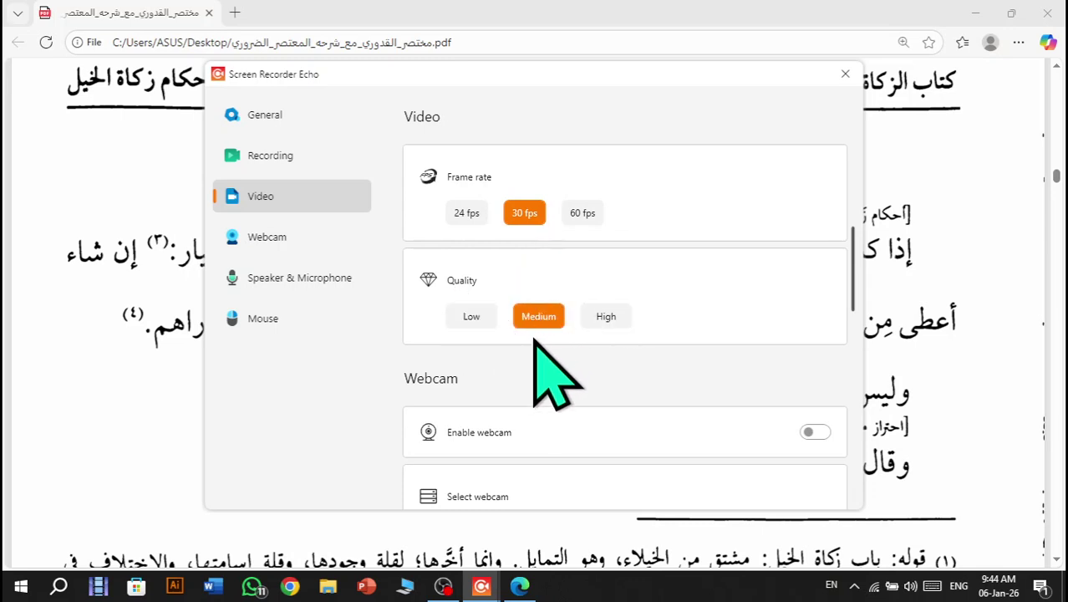
scroll(548, 417, down, 1)
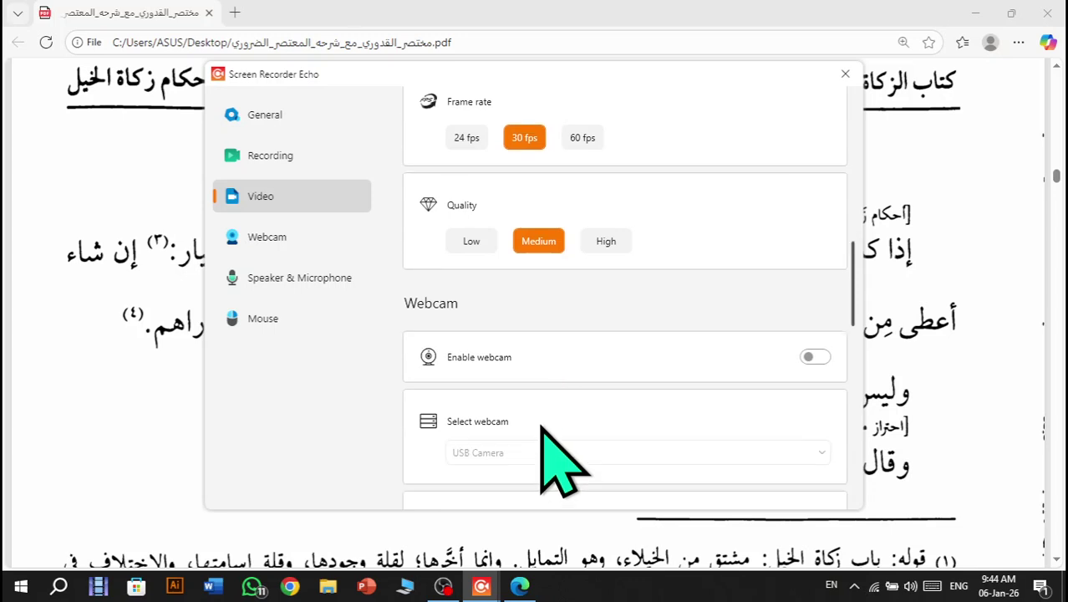
click(279, 232)
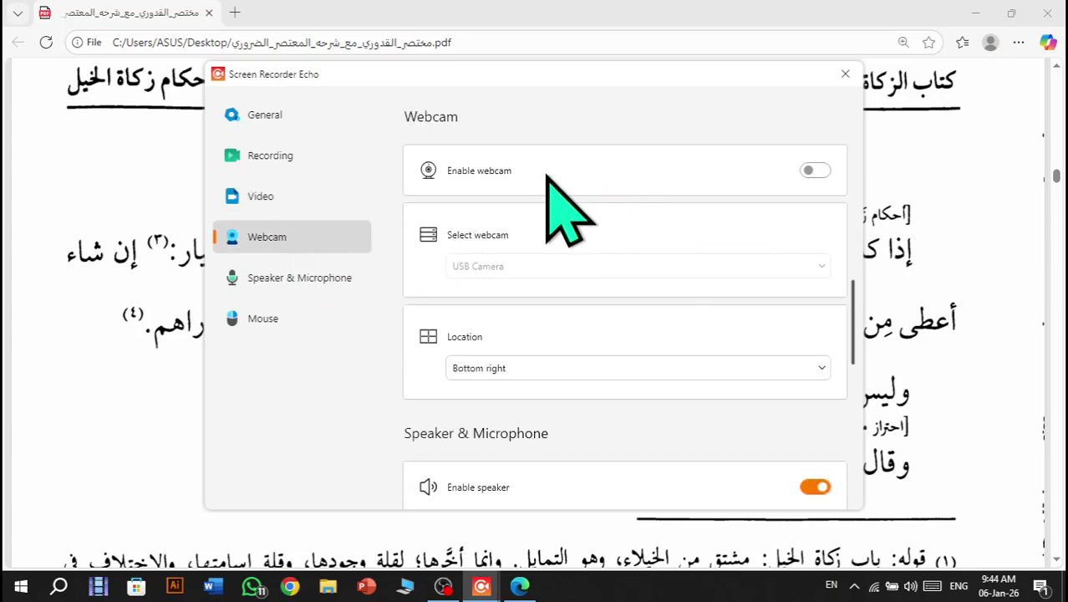
click(813, 172)
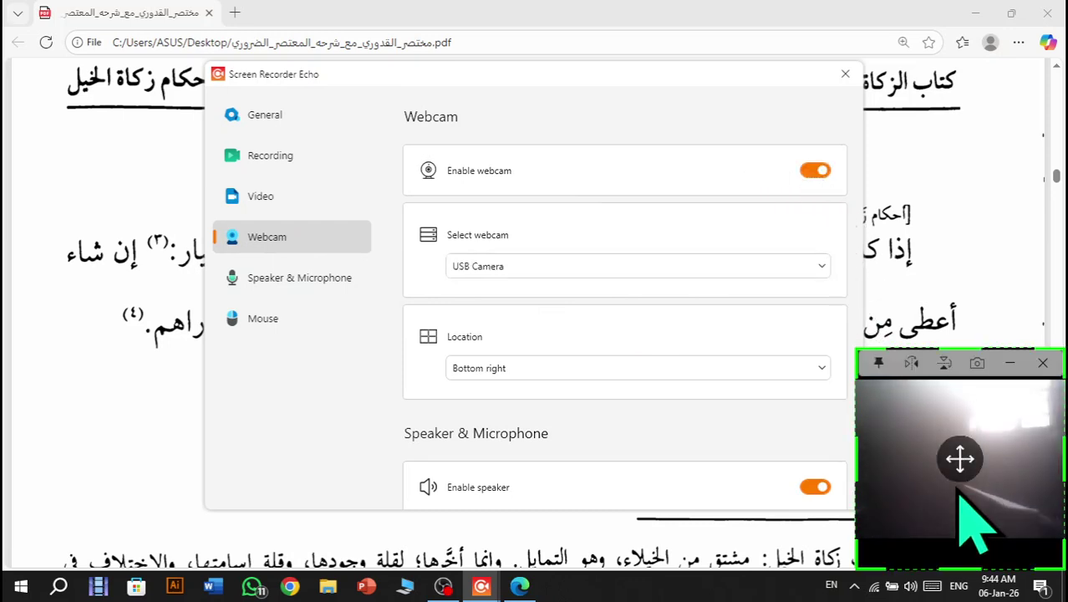
click(809, 172)
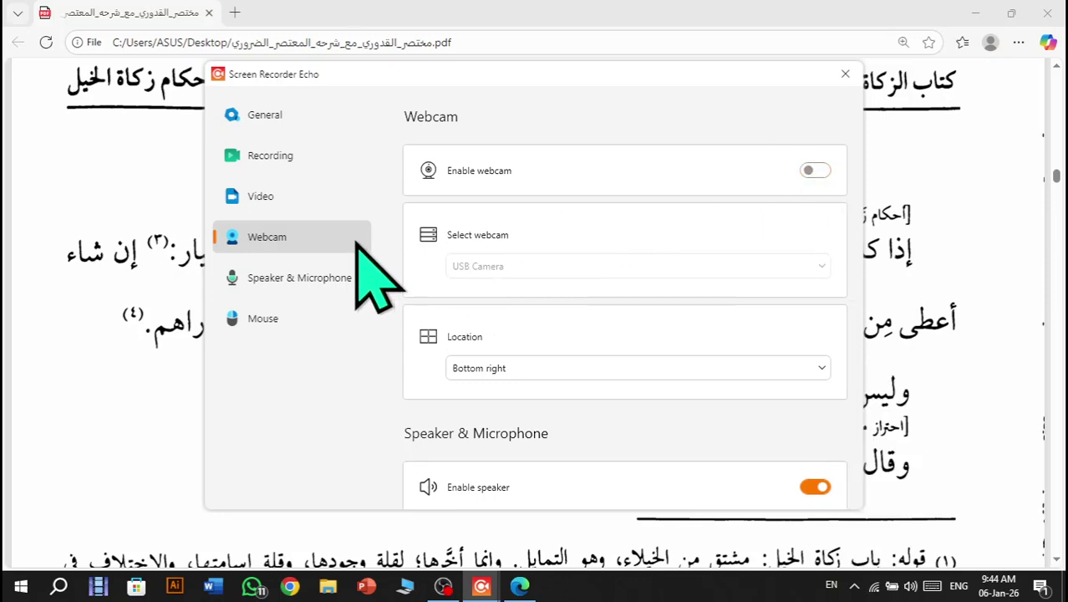
Disable the speaker in the Speaker & Microphone settings.
click(291, 276)
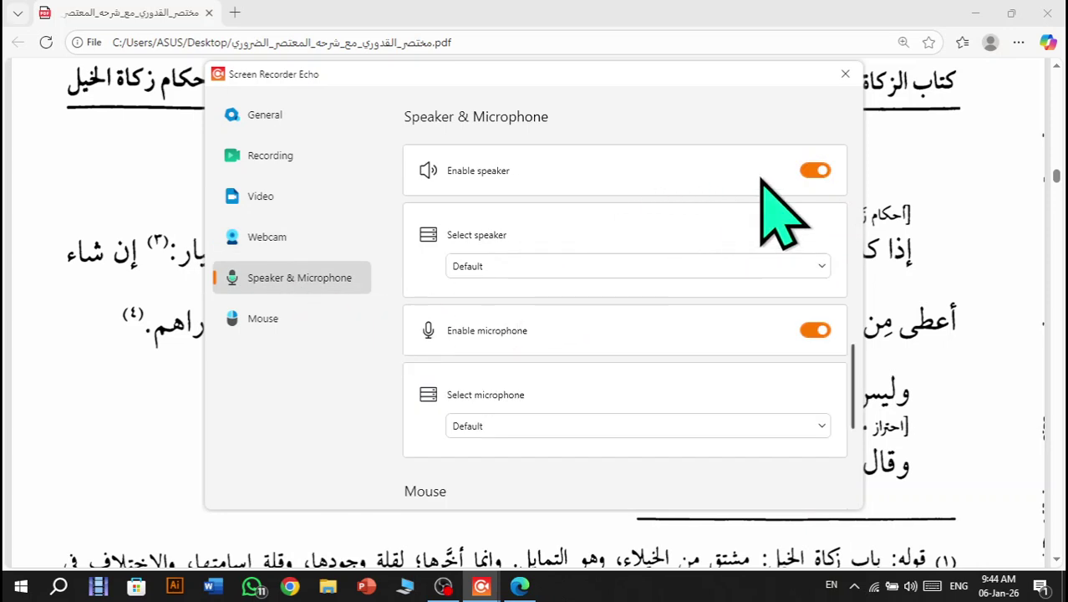
click(810, 171)
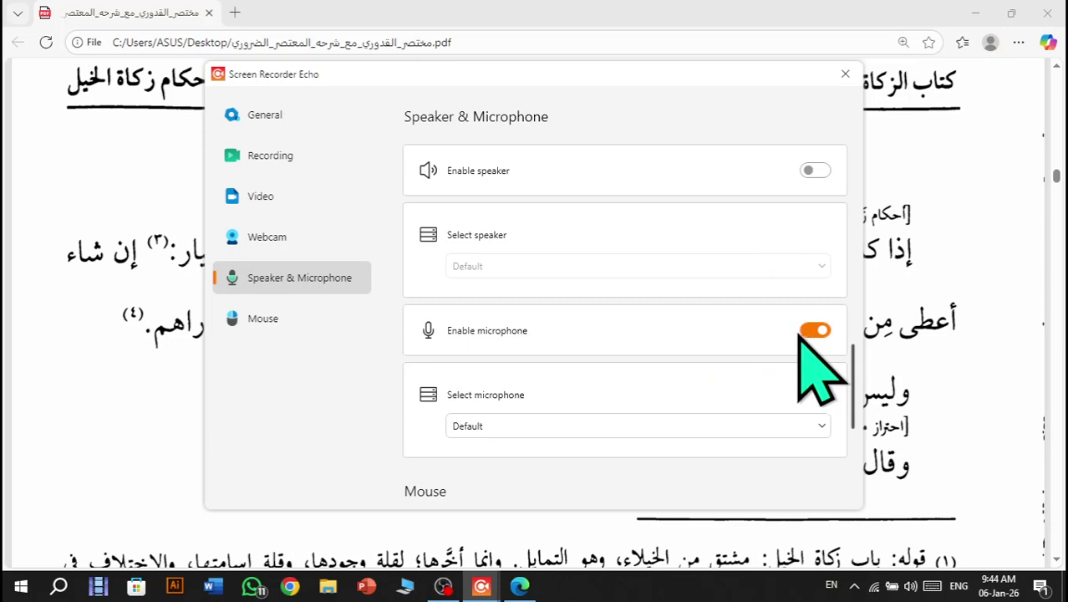
Try the mouse pointer recording and pointer highlight options in the Mouse settings by toggling each one and restoring it.
click(294, 318)
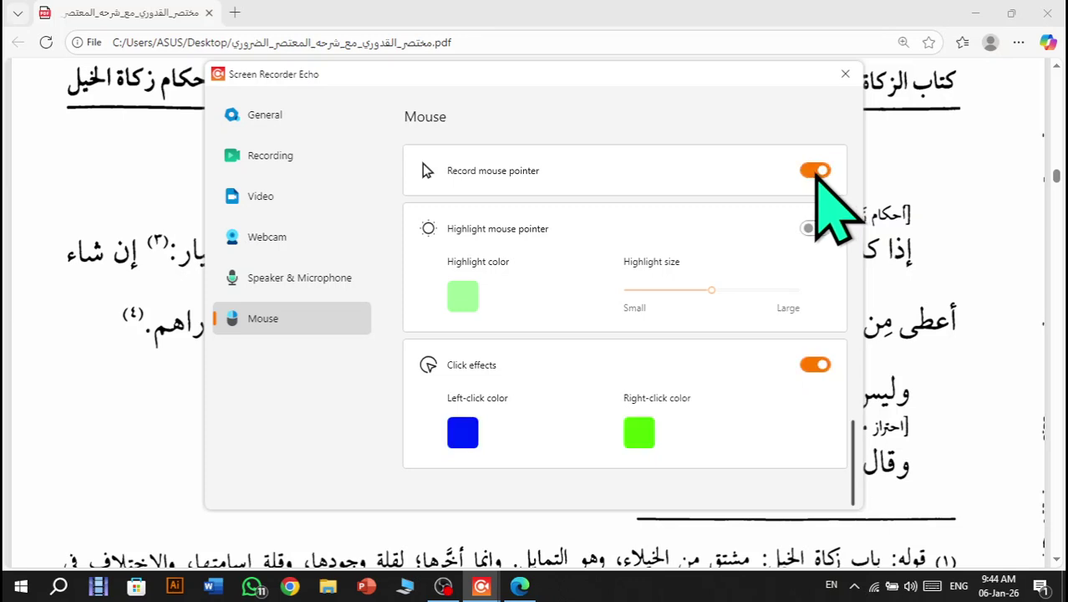
click(817, 171)
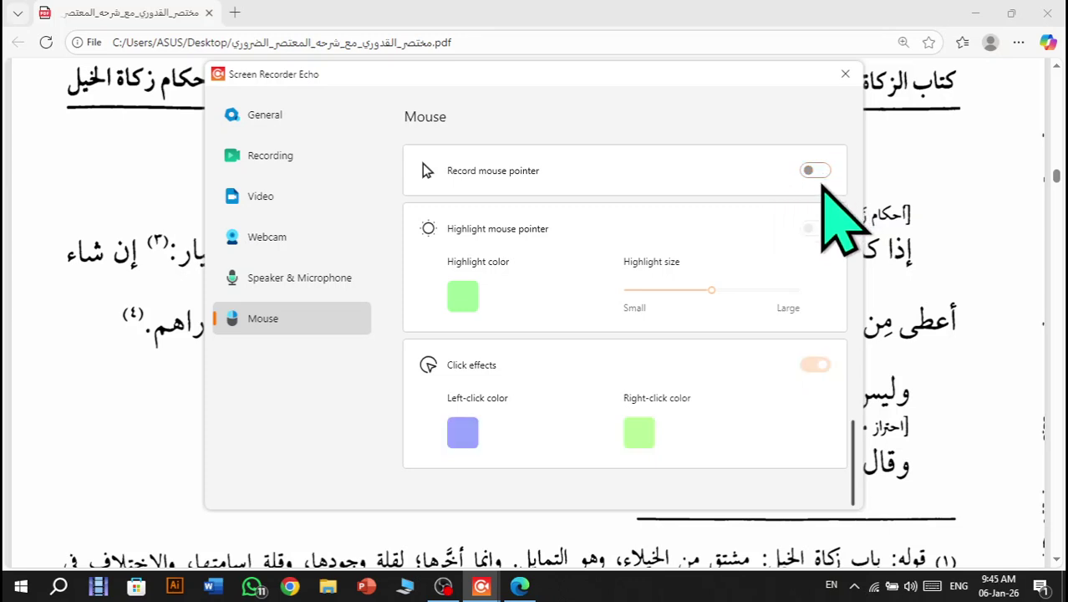
click(818, 172)
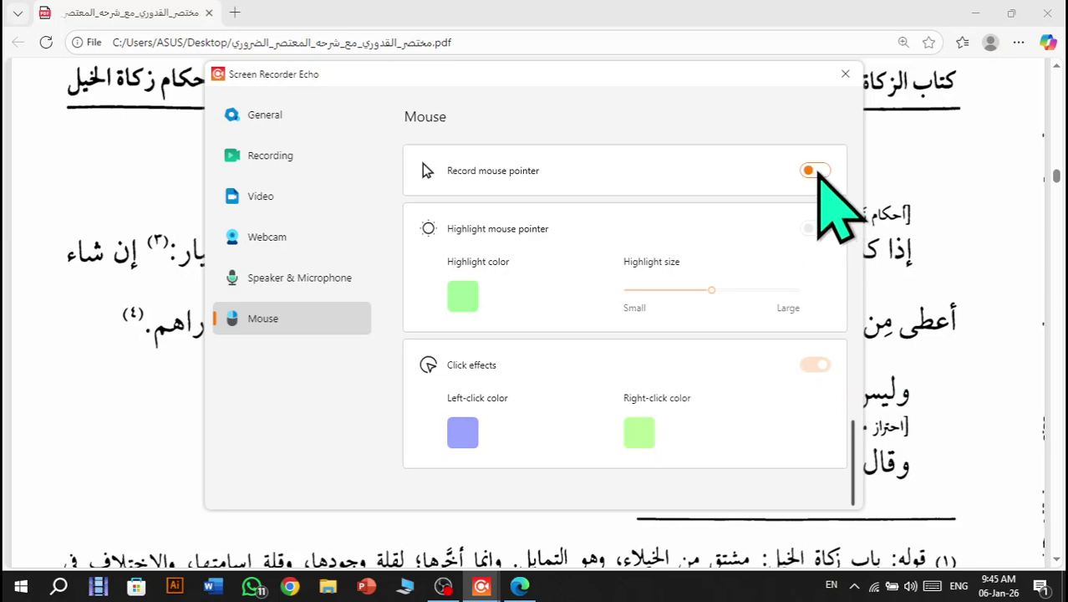
click(818, 171)
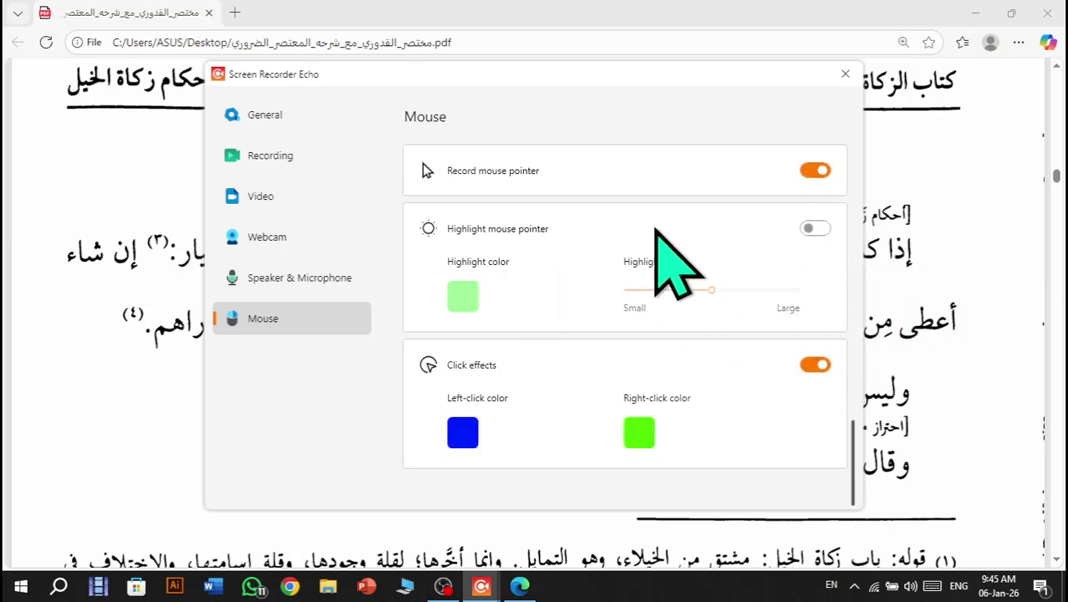
click(815, 229)
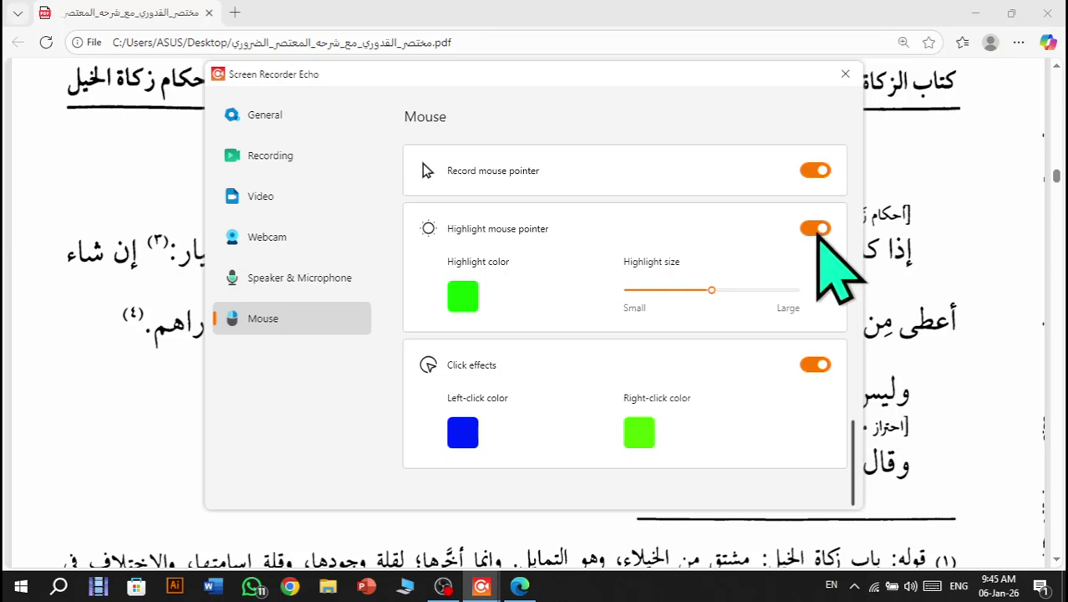
click(815, 229)
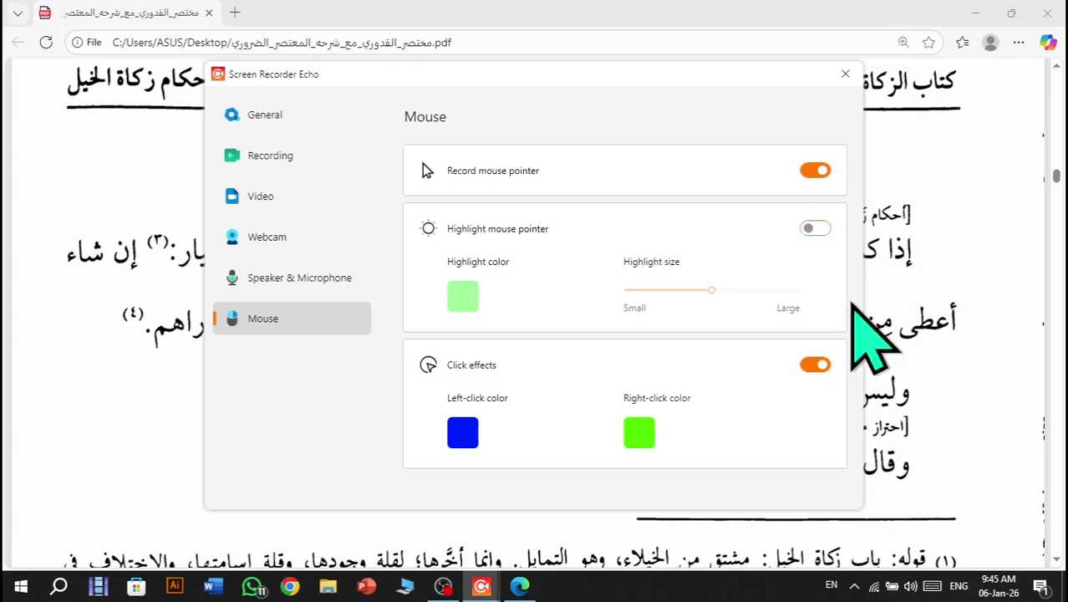
Close the settings and start recording a 1323 x 656 area covering the visible PDF page.
click(844, 75)
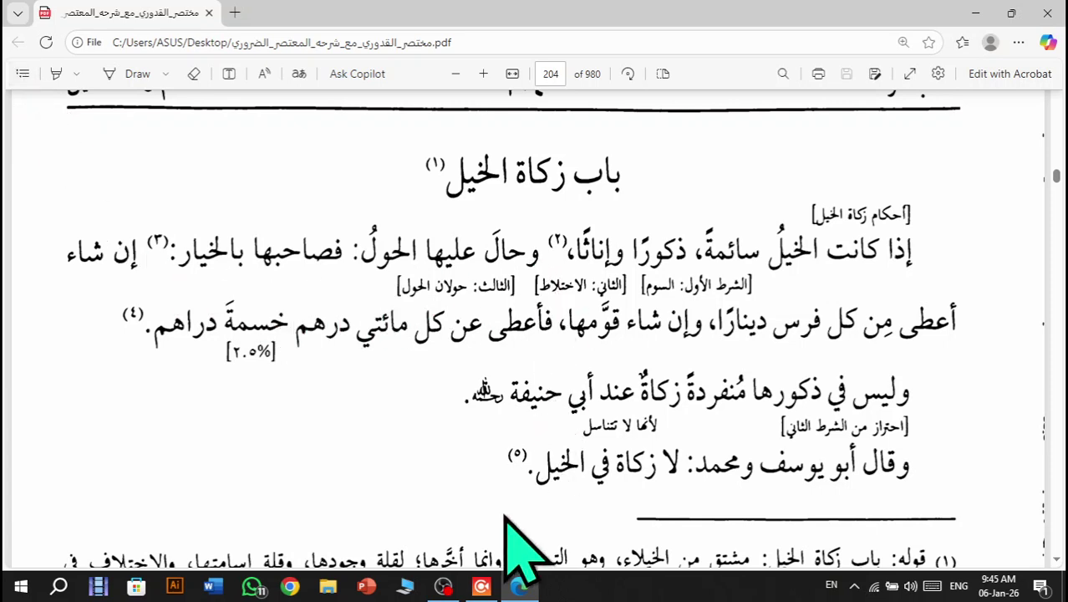
click(487, 589)
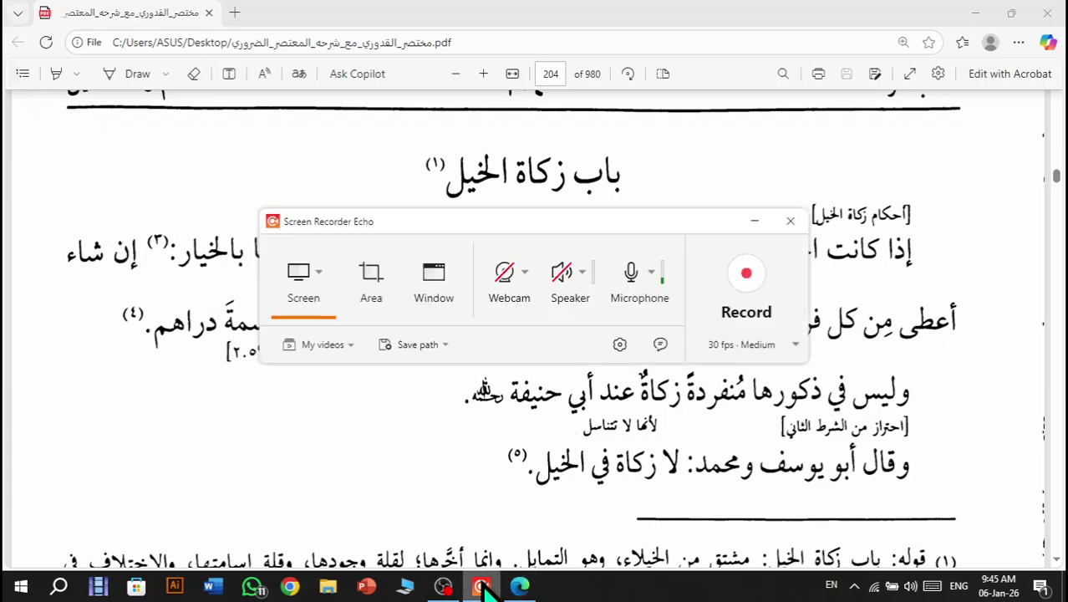
click(367, 274)
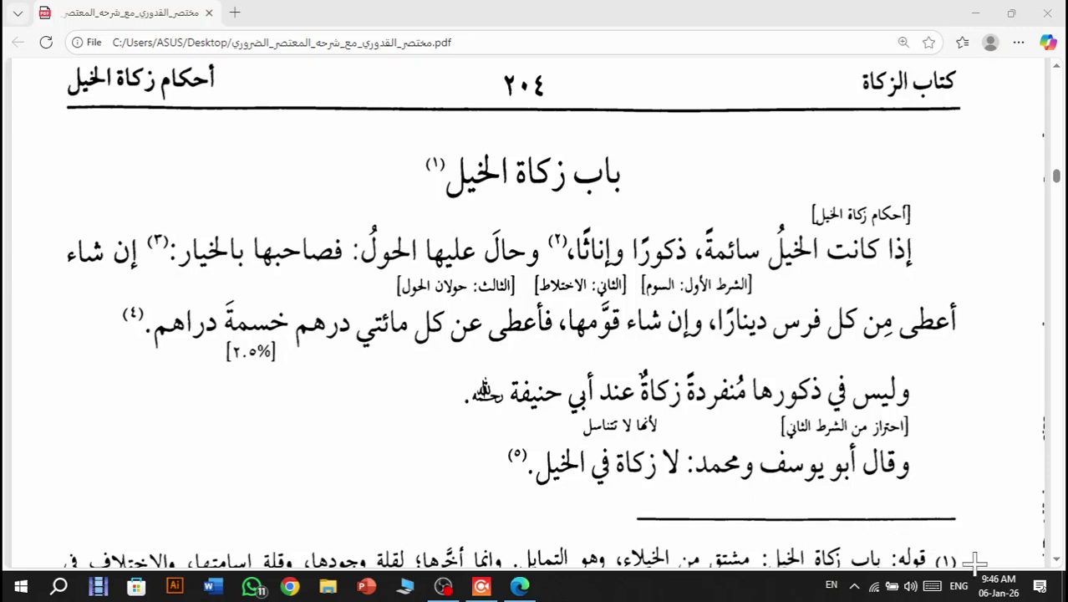
click(1044, 566)
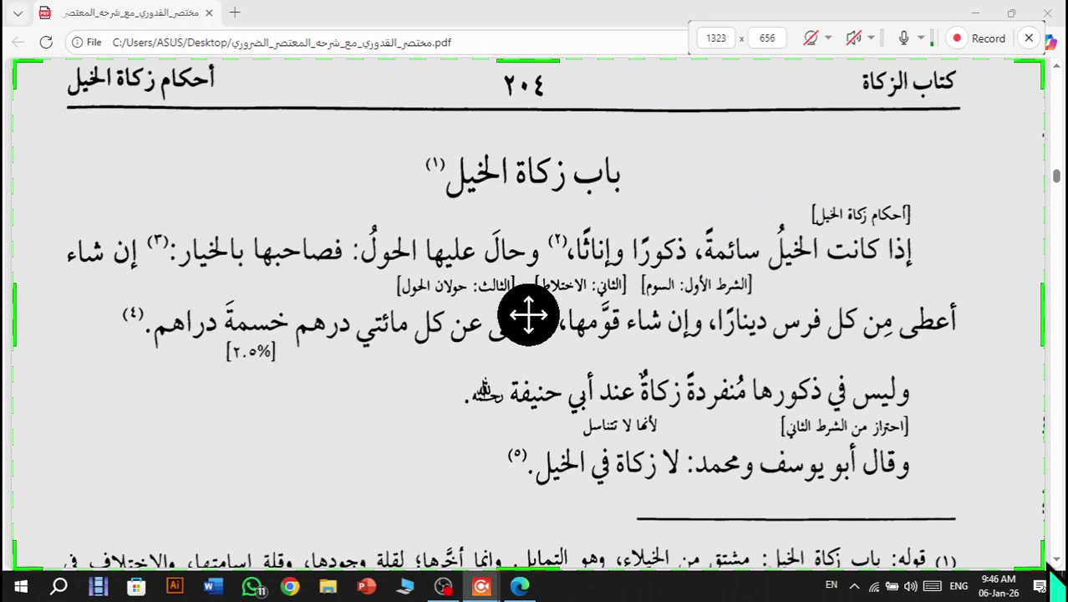
click(960, 39)
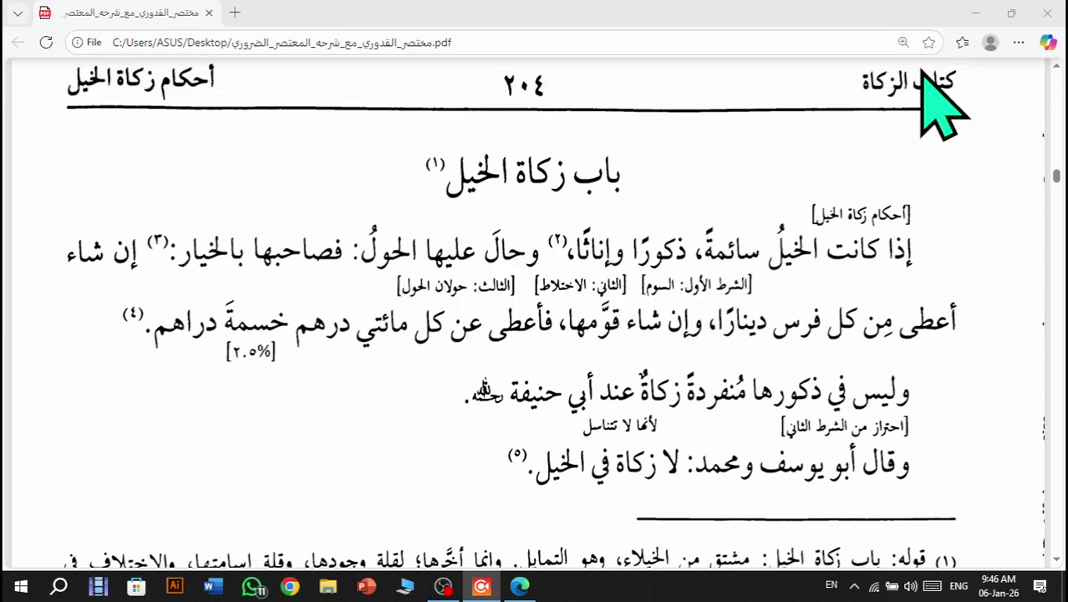
Stop the area recording and minimize the PDF browser window and the recorder.
click(1023, 43)
click(995, 118)
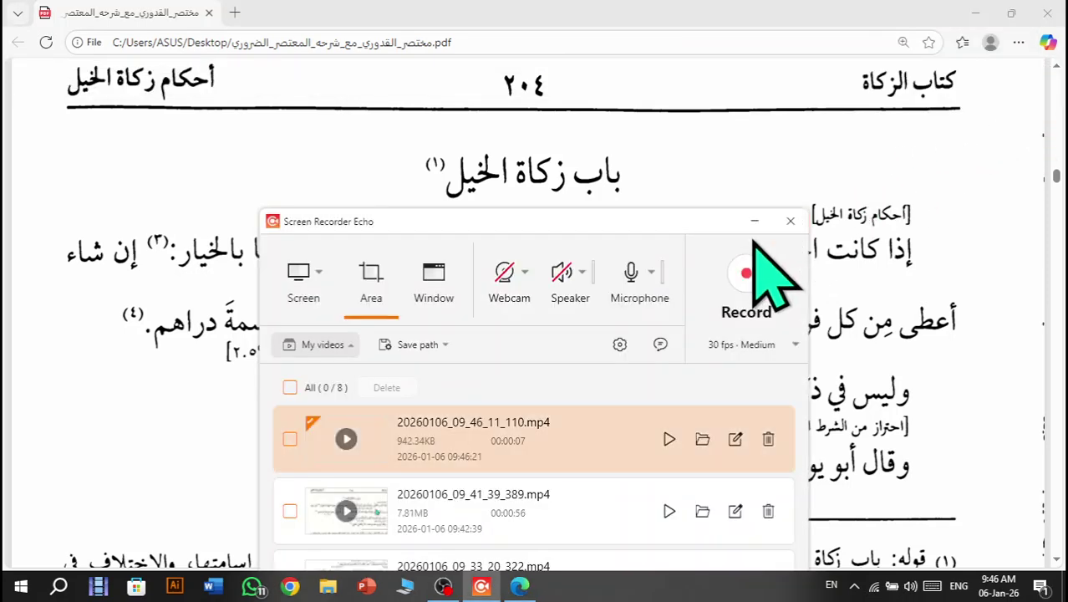
click(900, 249)
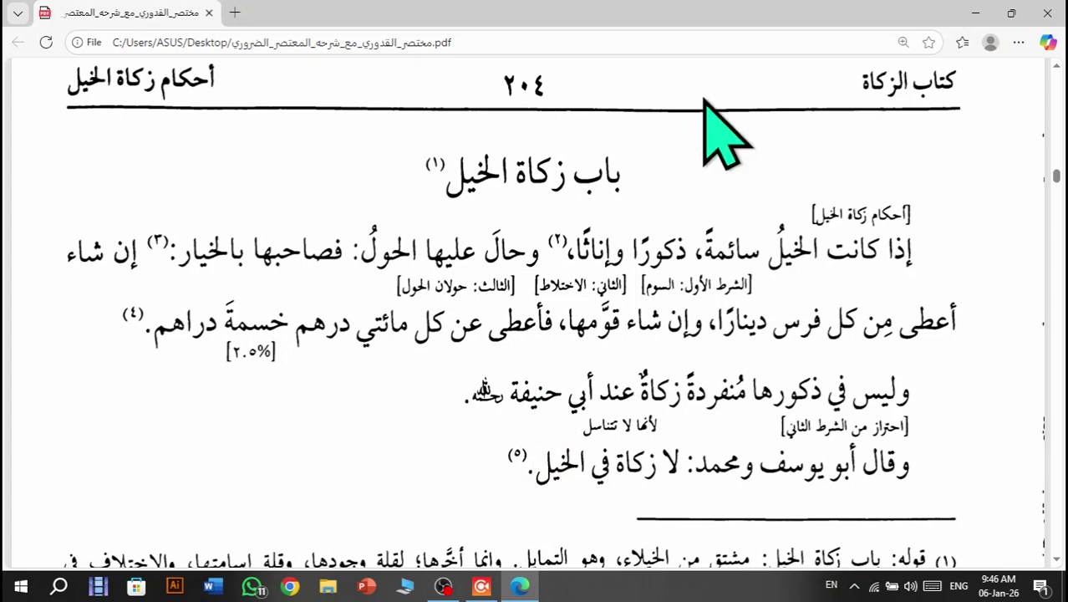
click(975, 12)
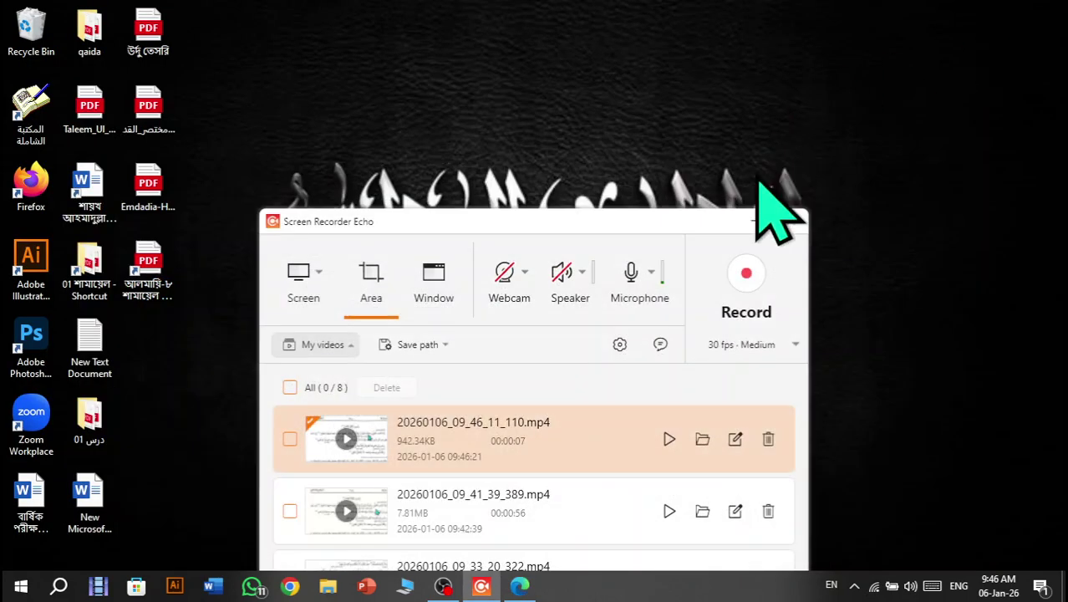
click(756, 221)
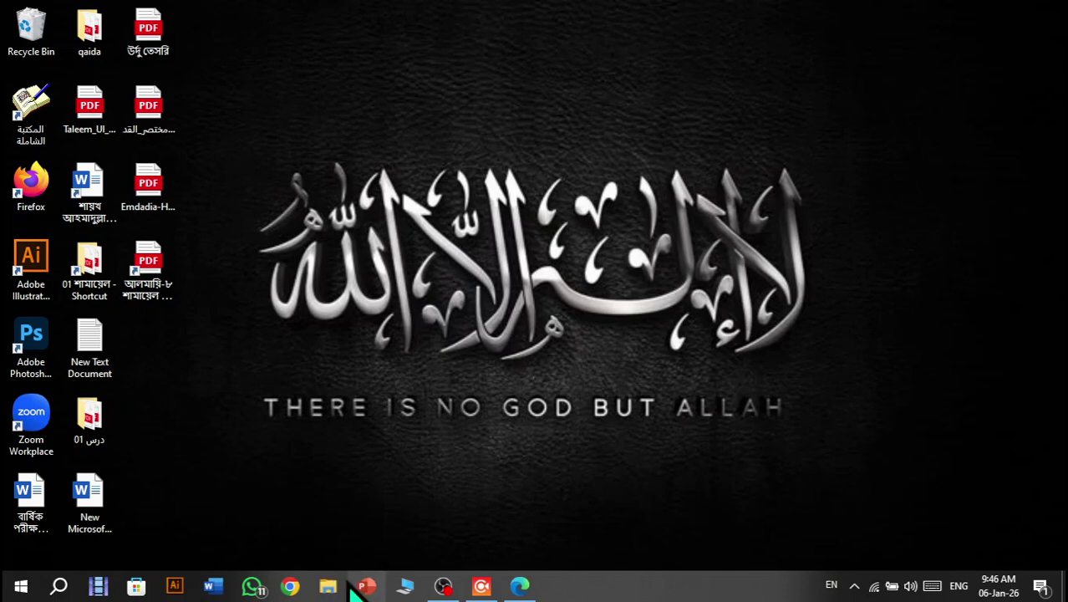
Browse the waz folder on the E: drive in File Explorer for recorded videos and close the window.
key(super+e)
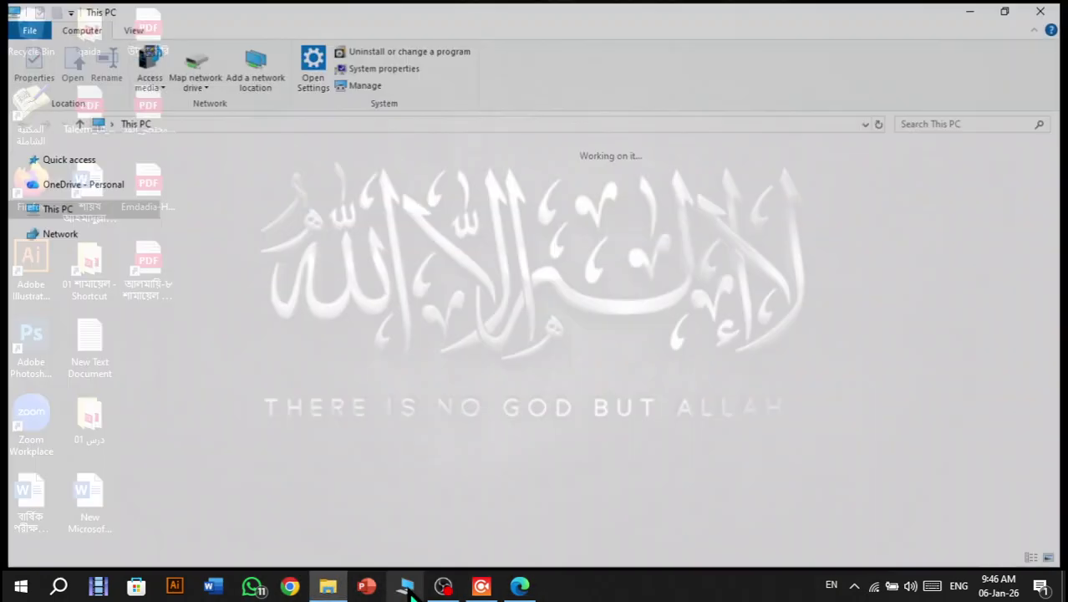
double_click(683, 294)
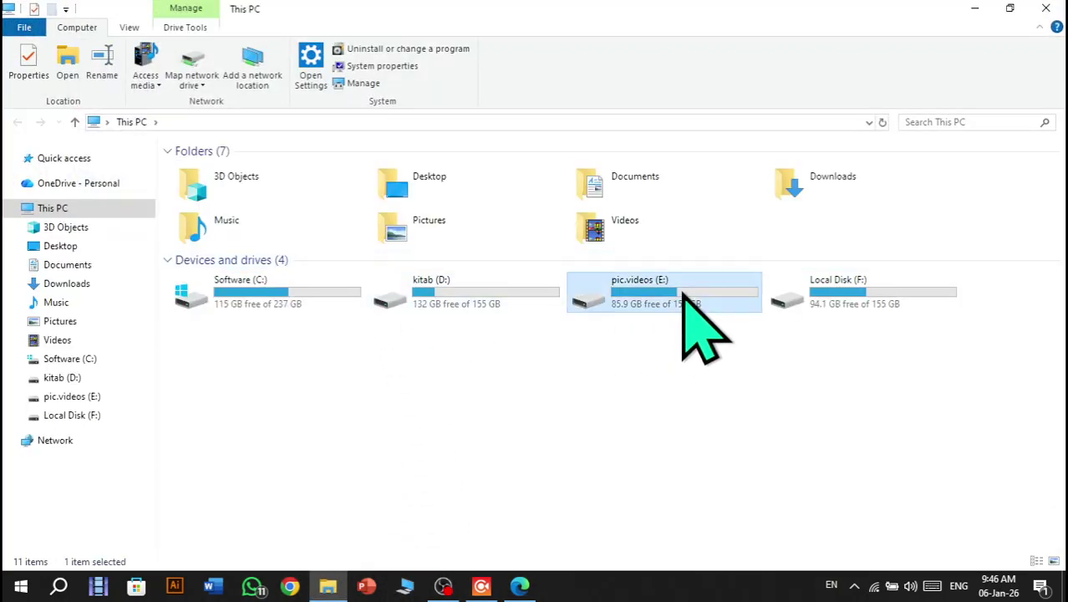
double_click(258, 341)
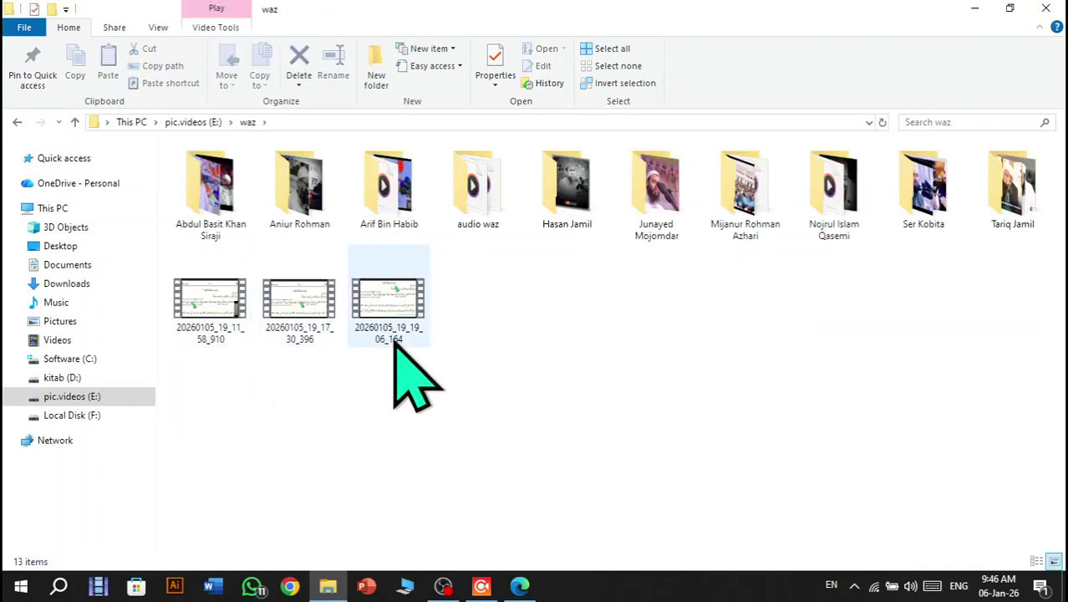
click(1046, 9)
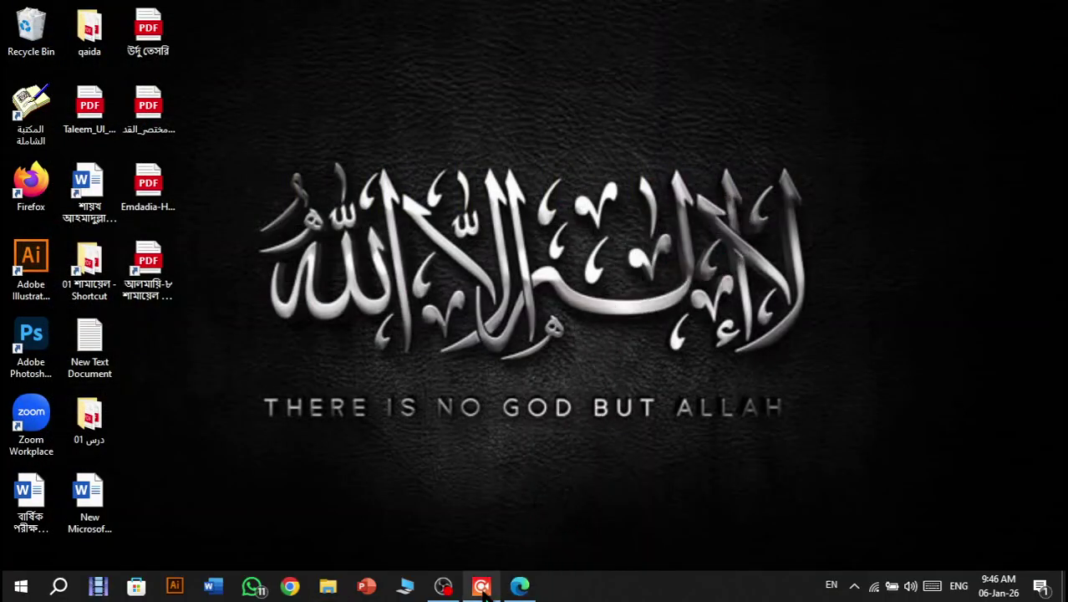
Launch Debut Video Recorder, open its special pricing offer from the startup prompt, and close the Microsoft Store page.
mouse_move(484, 591)
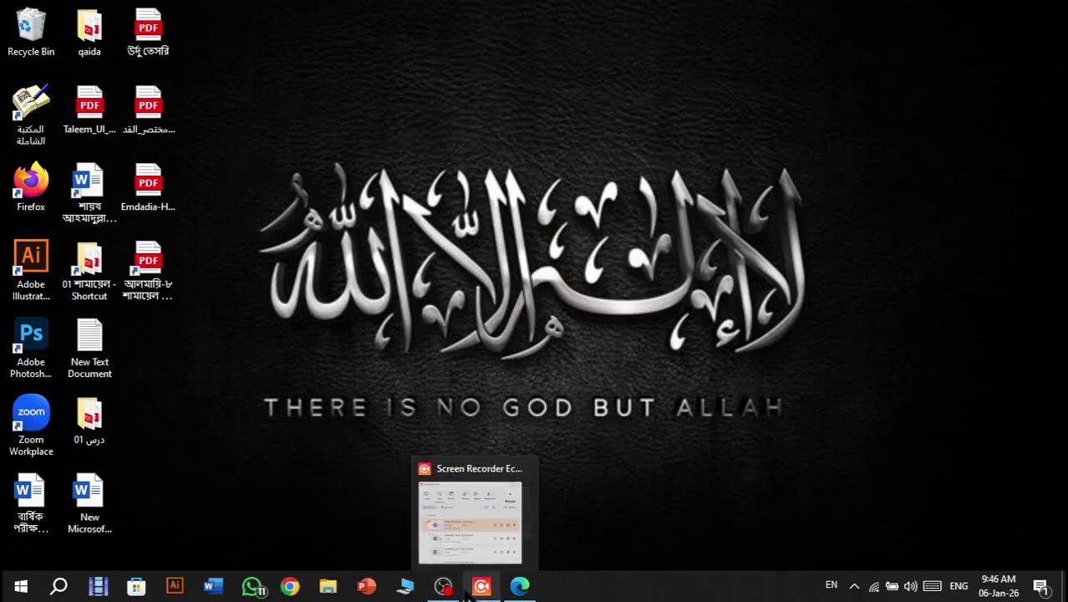
click(30, 578)
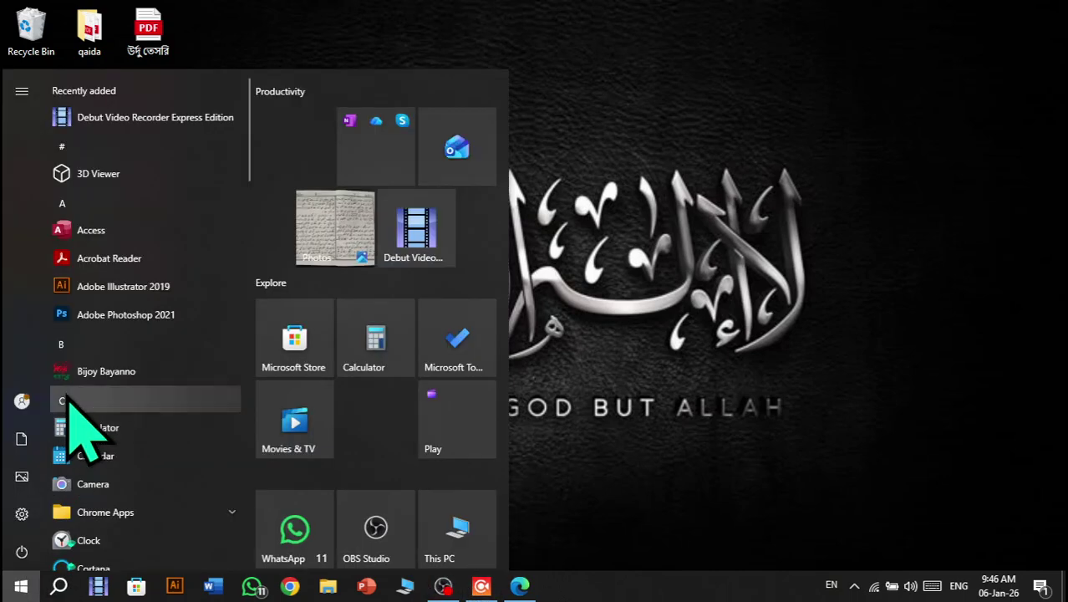
click(136, 120)
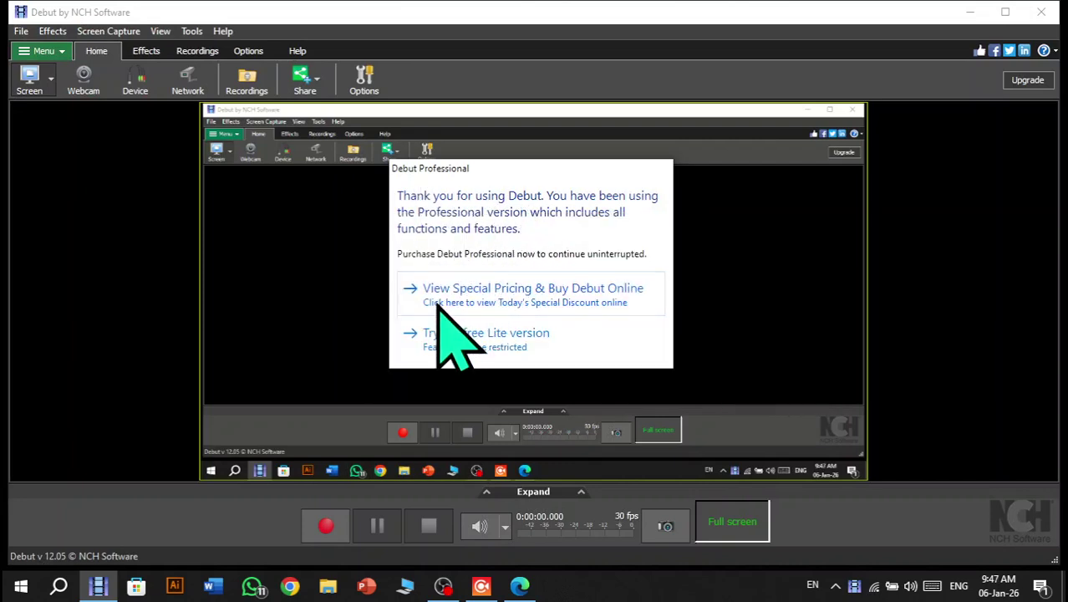
click(561, 290)
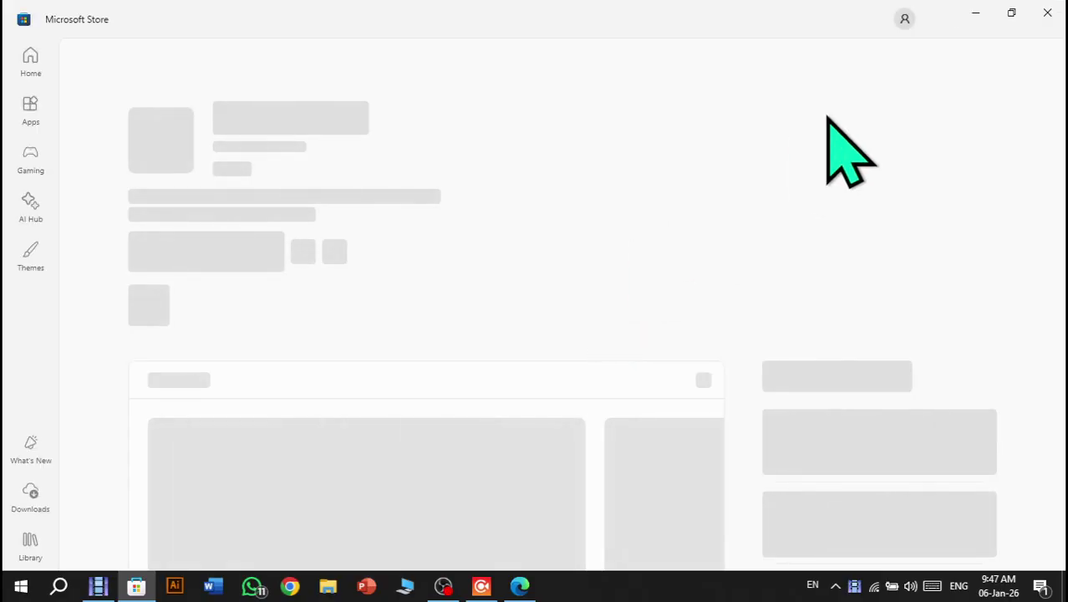
click(1047, 13)
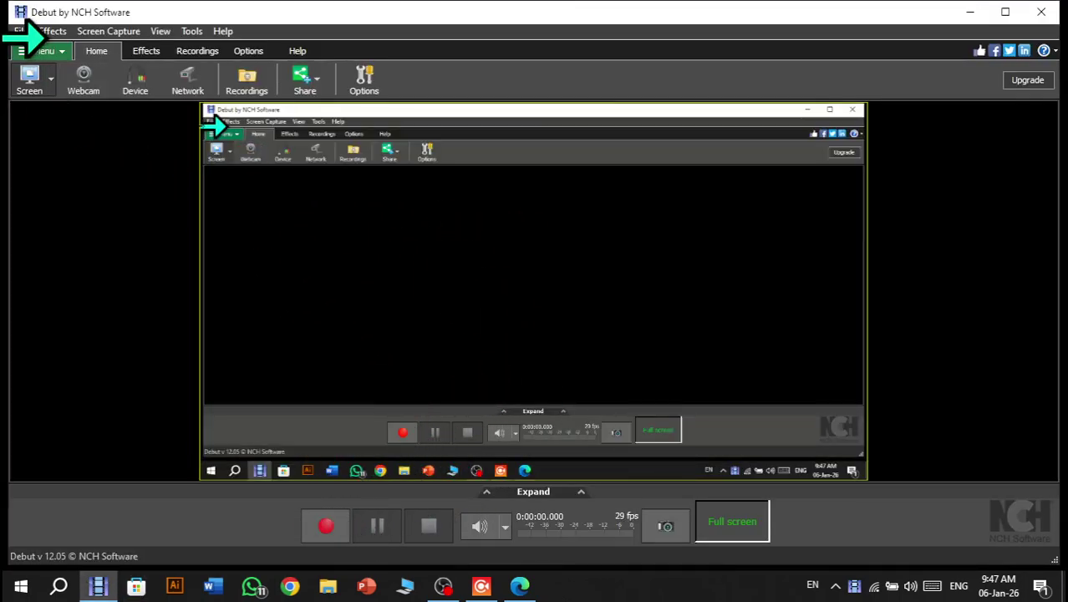
Open Debut's audio options and try the Speakers recording source by toggling it.
click(261, 56)
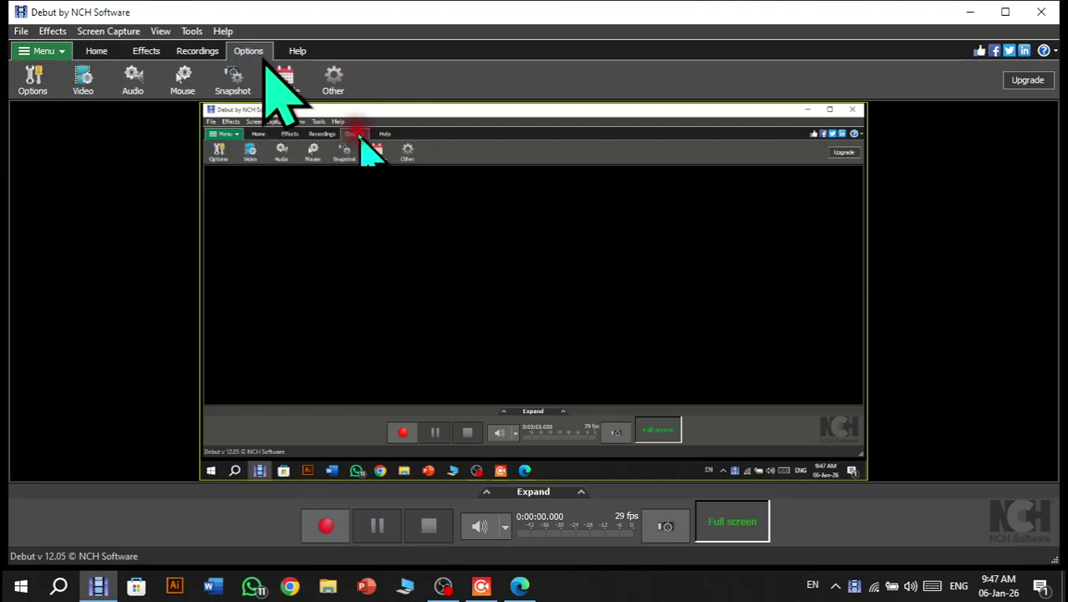
click(144, 87)
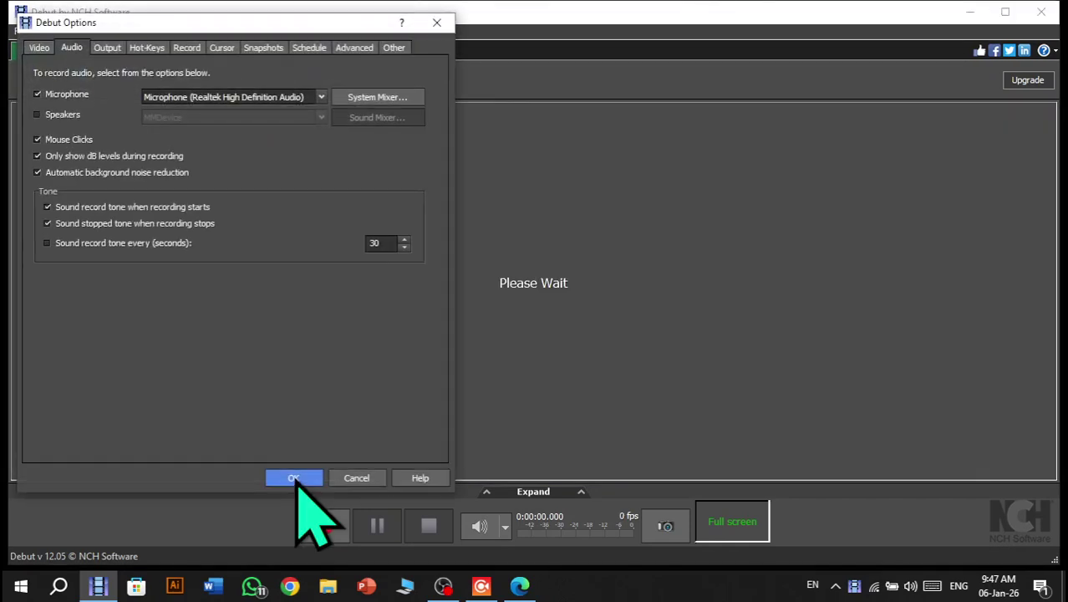
click(37, 115)
click(37, 115)
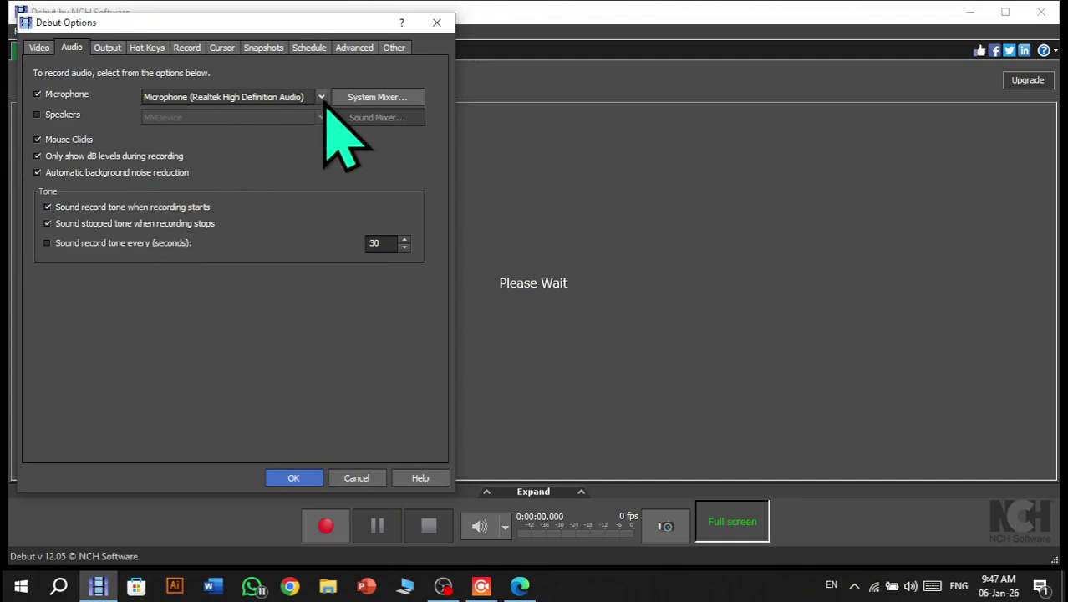
Open the Windows Sound recording devices from the audio options and enable Stereo Mix.
click(380, 117)
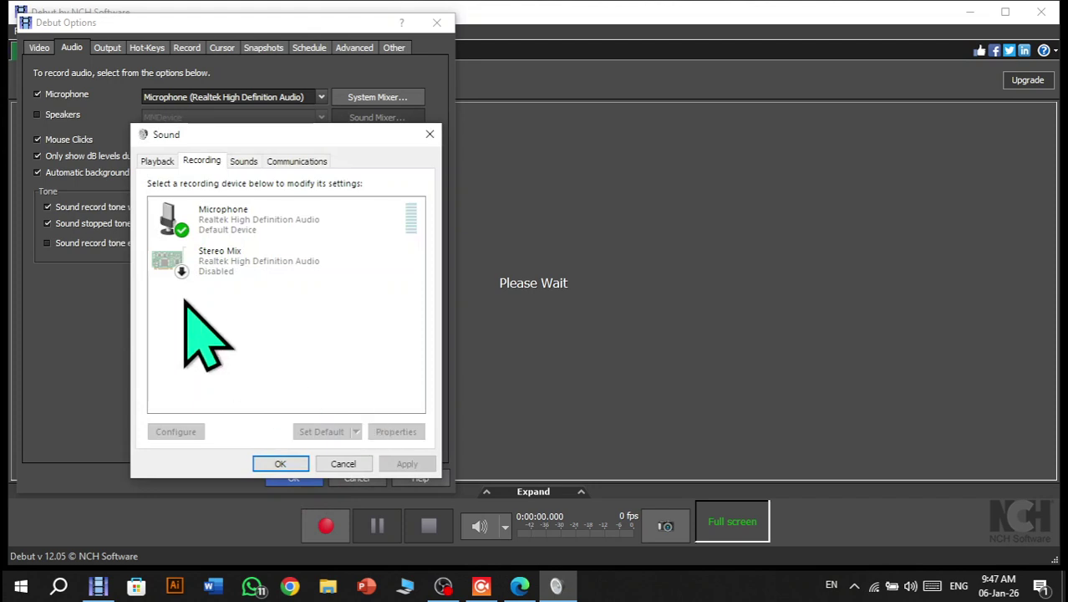
click(241, 266)
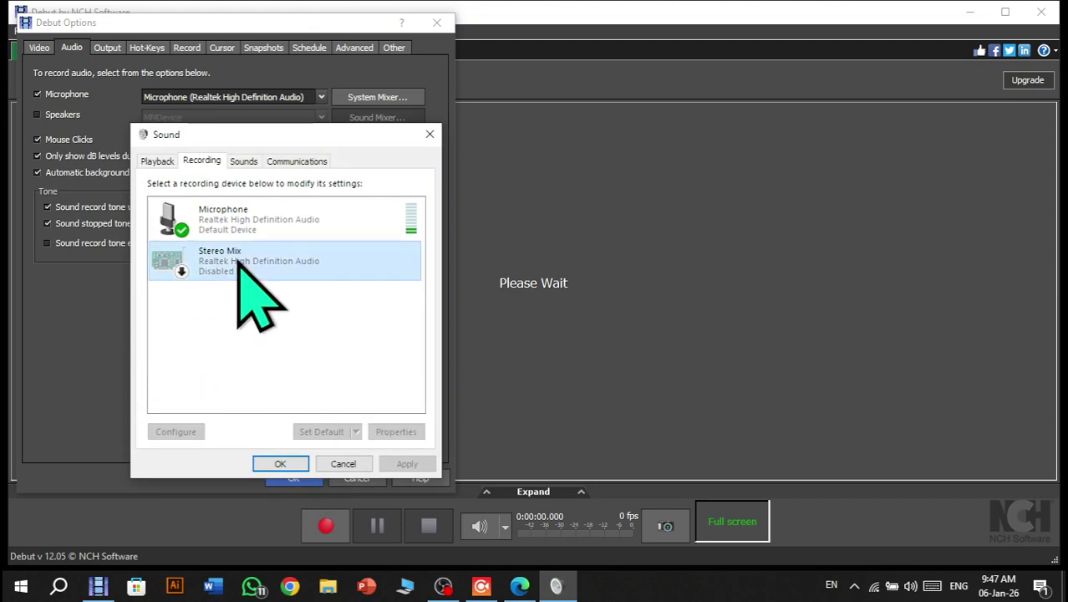
right_click(239, 261)
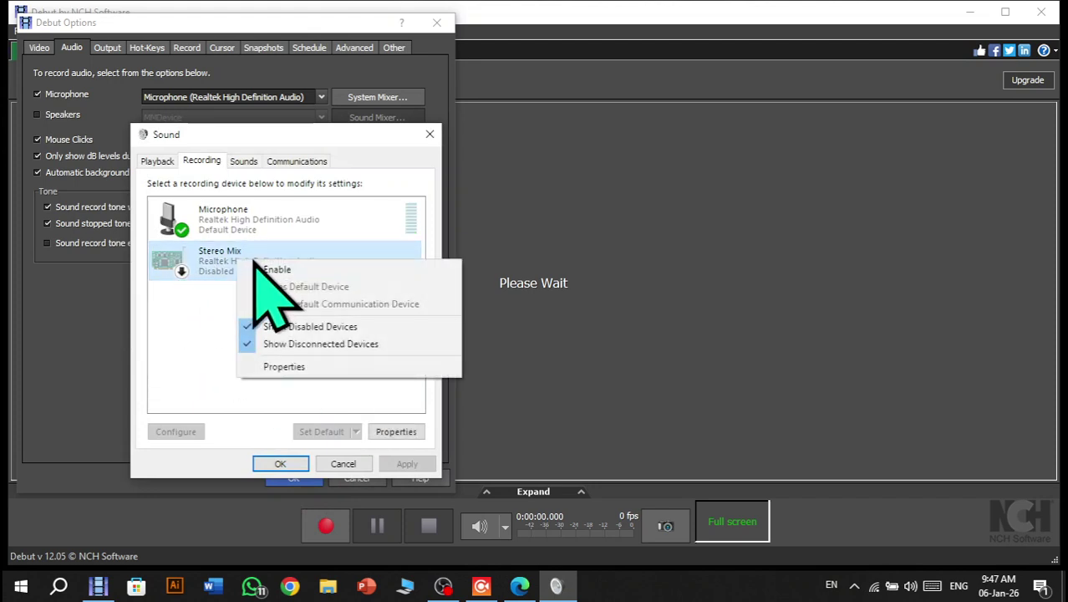
click(270, 271)
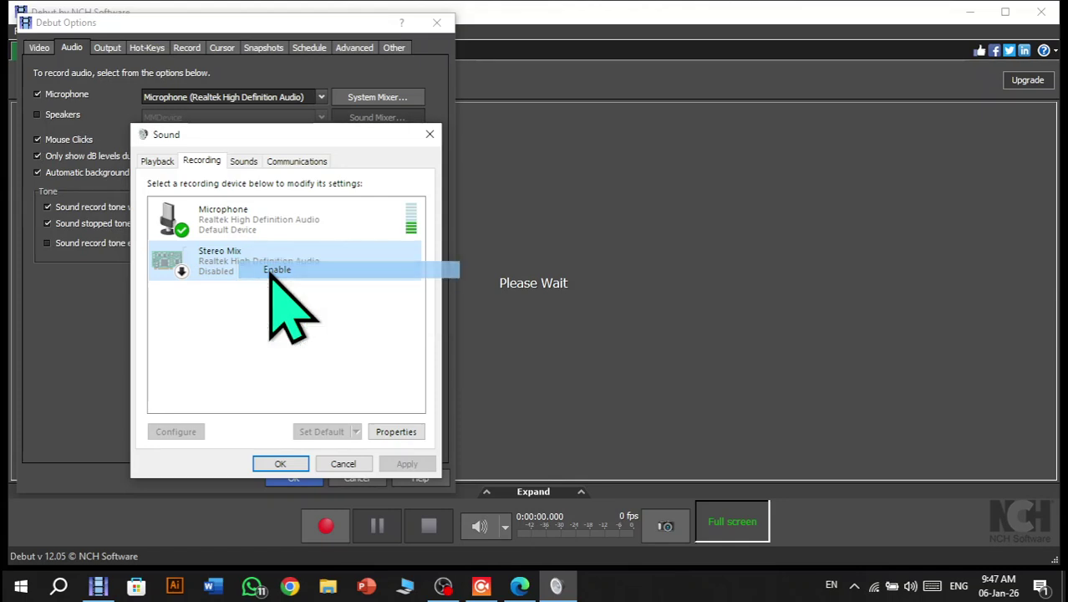
right_click(287, 270)
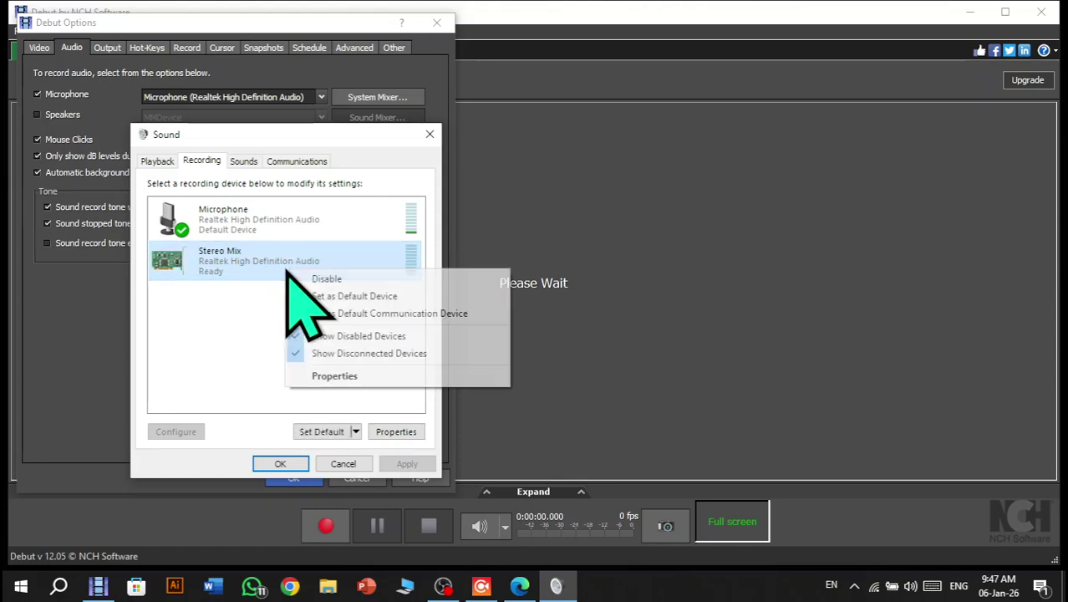
click(248, 276)
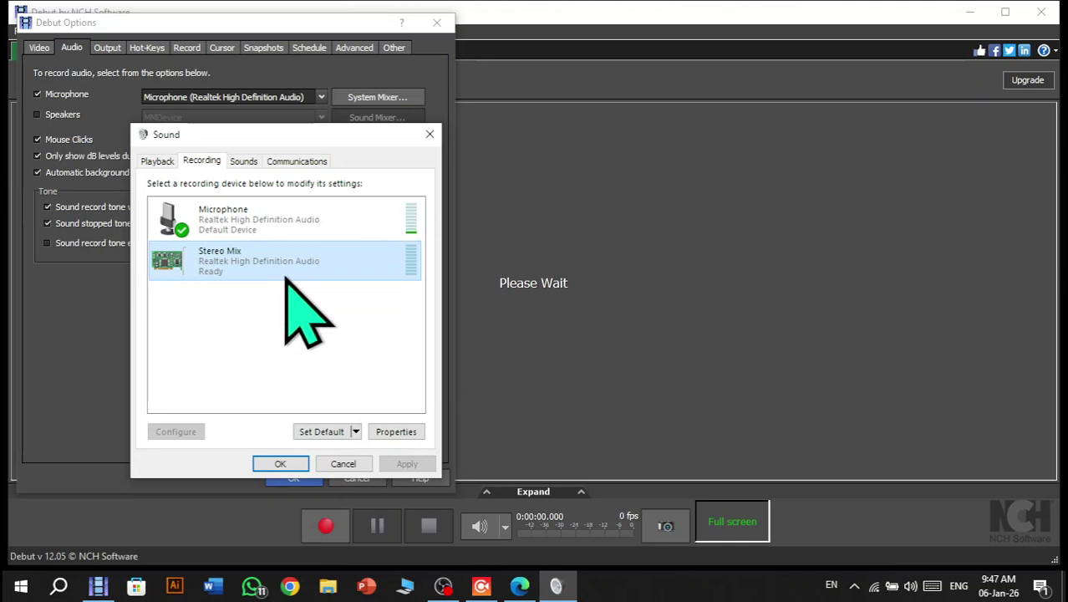
Review Debut's output, record, cursor, snapshot, schedule, advanced and other options, and close the options dialog.
click(106, 52)
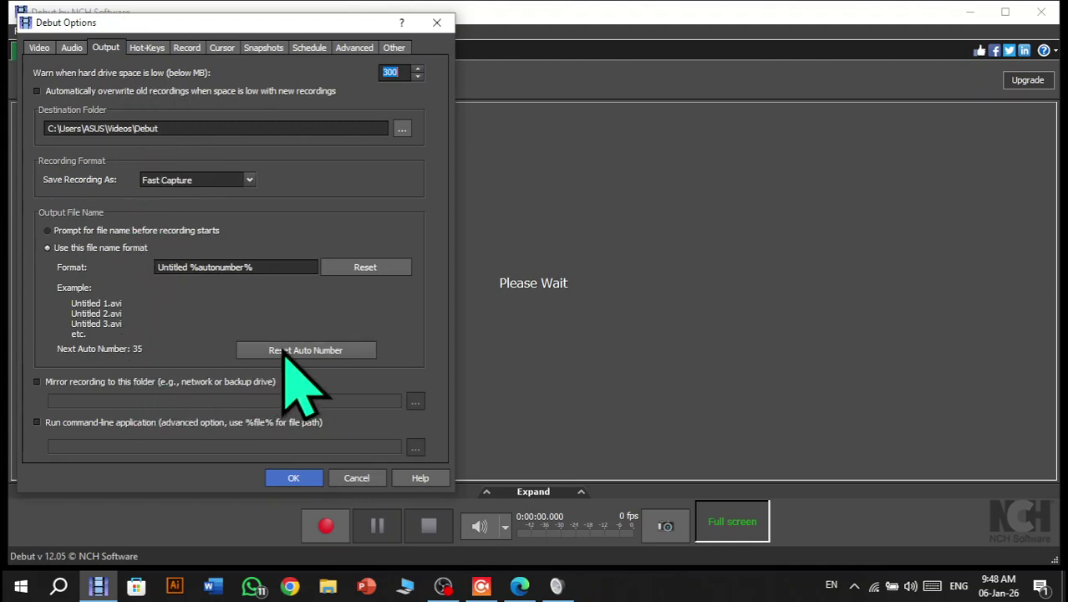
click(182, 47)
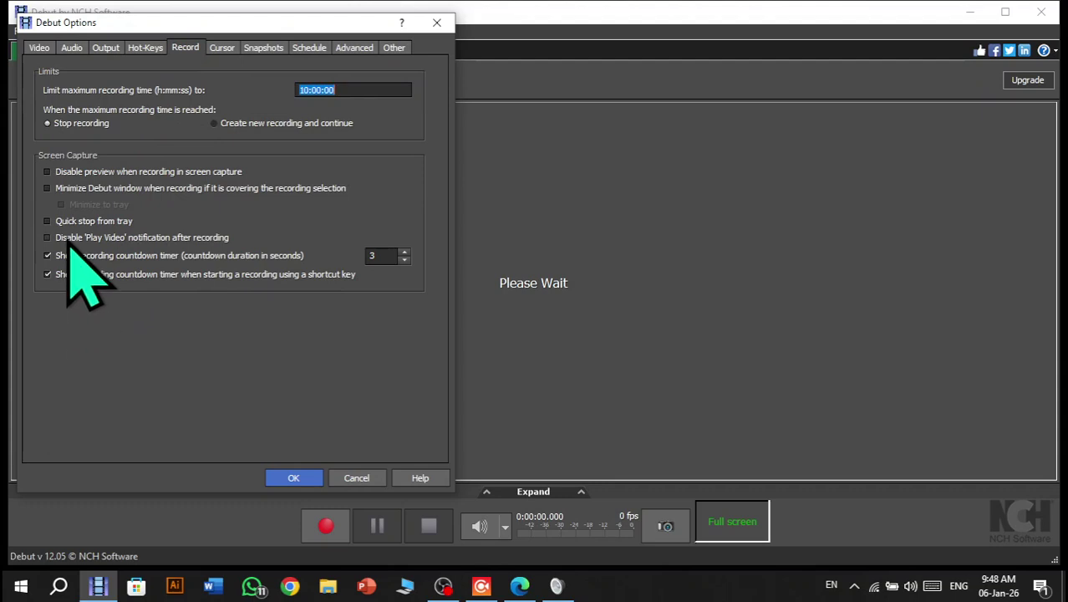
click(222, 48)
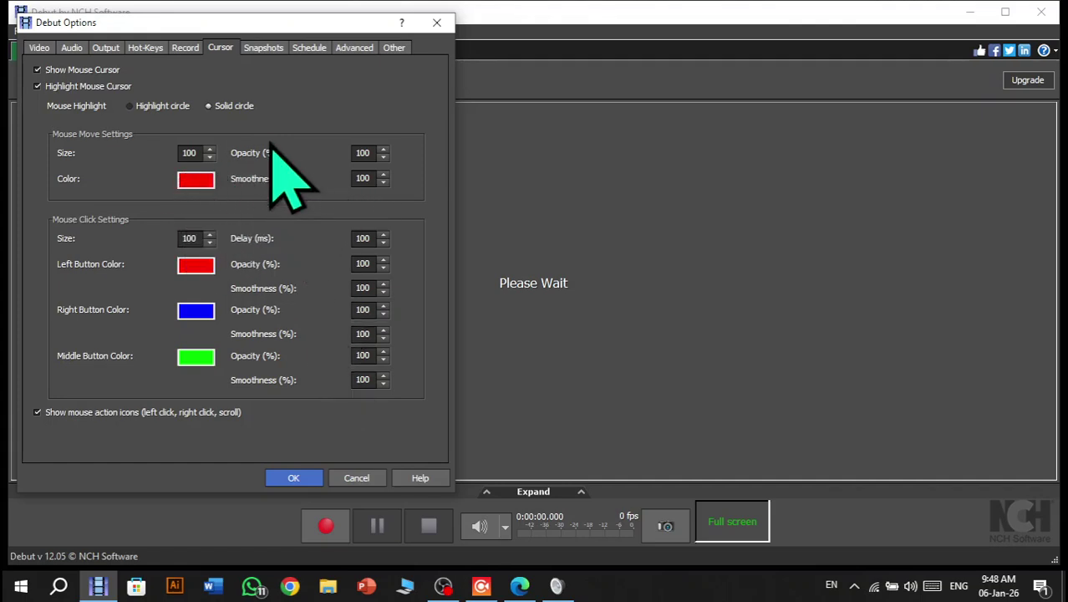
click(265, 49)
click(309, 49)
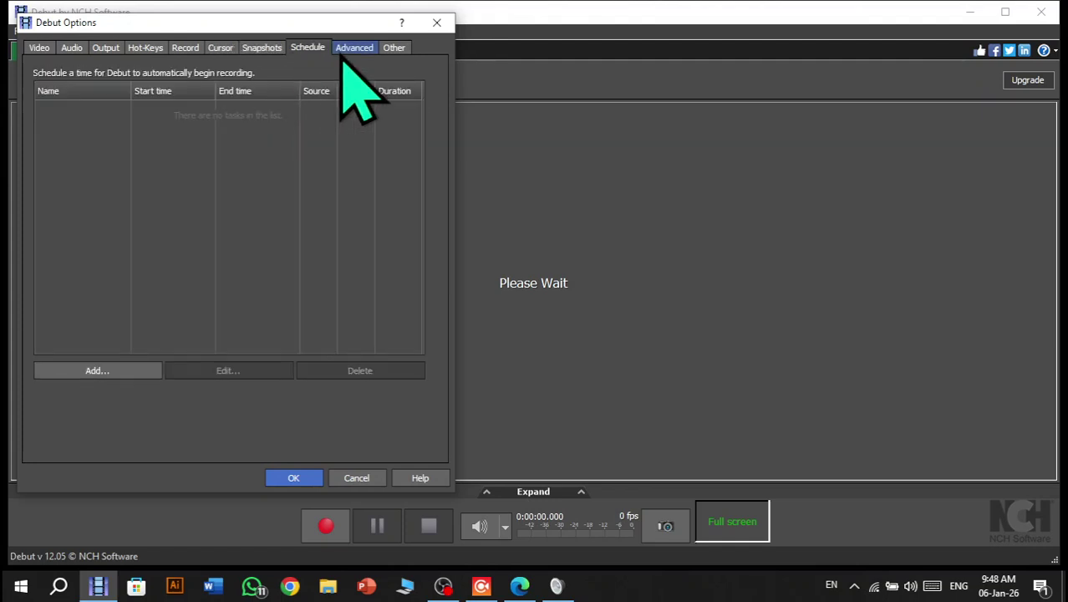
click(352, 49)
click(386, 52)
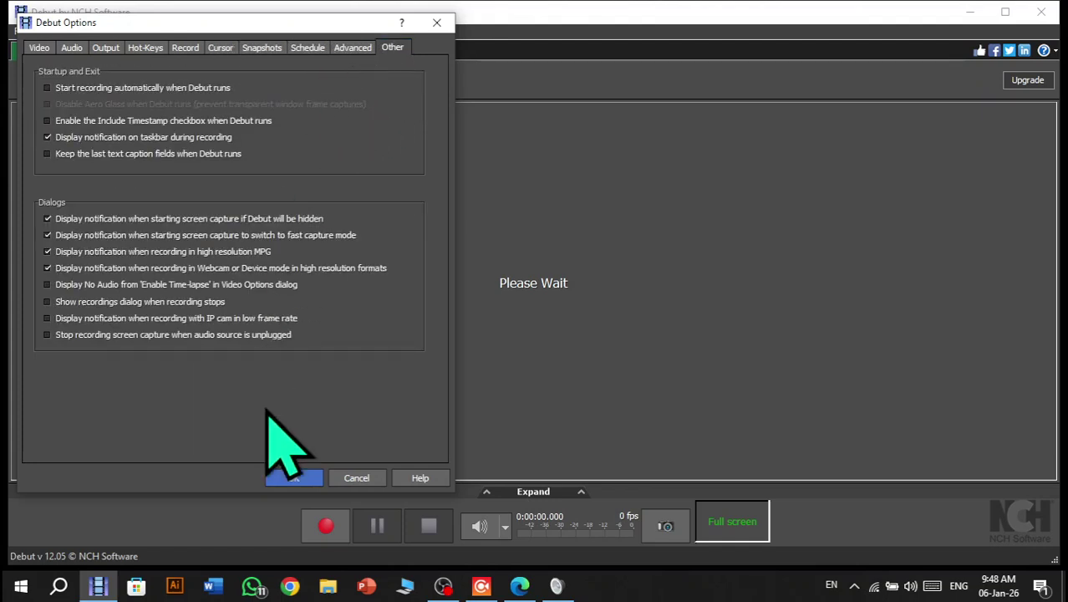
click(285, 479)
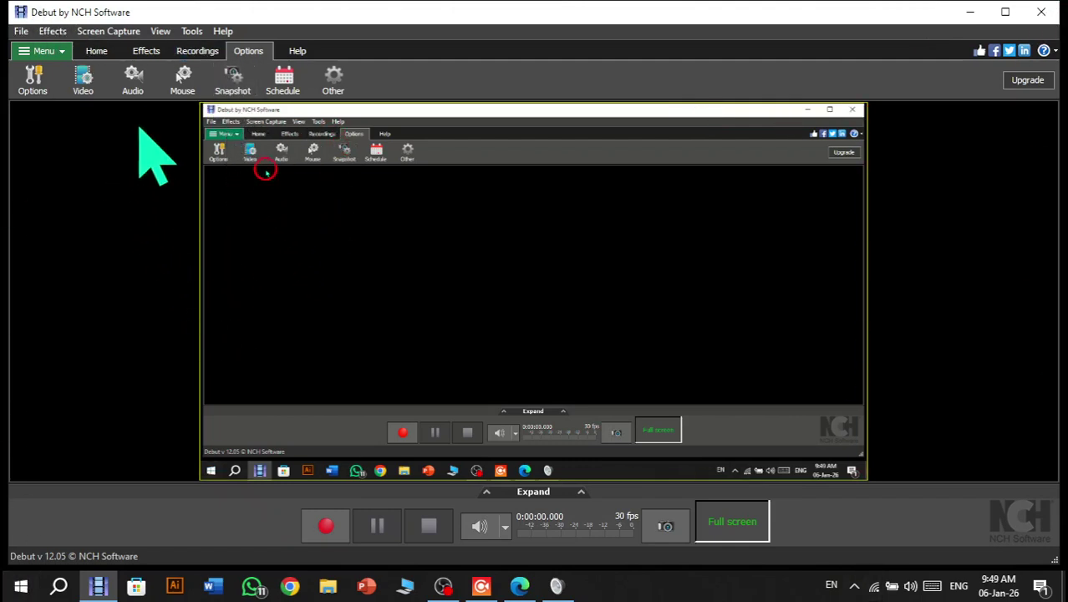
Start a full-screen recording in Debut, clearing the desktop by closing the Sound window and minimizing the recorder windows.
click(326, 525)
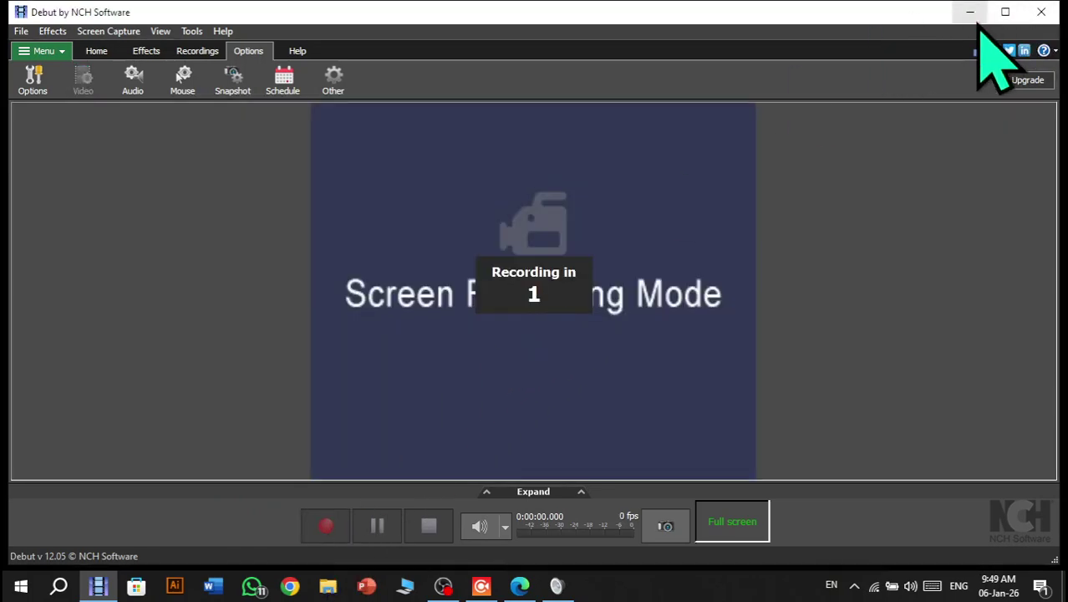
click(974, 14)
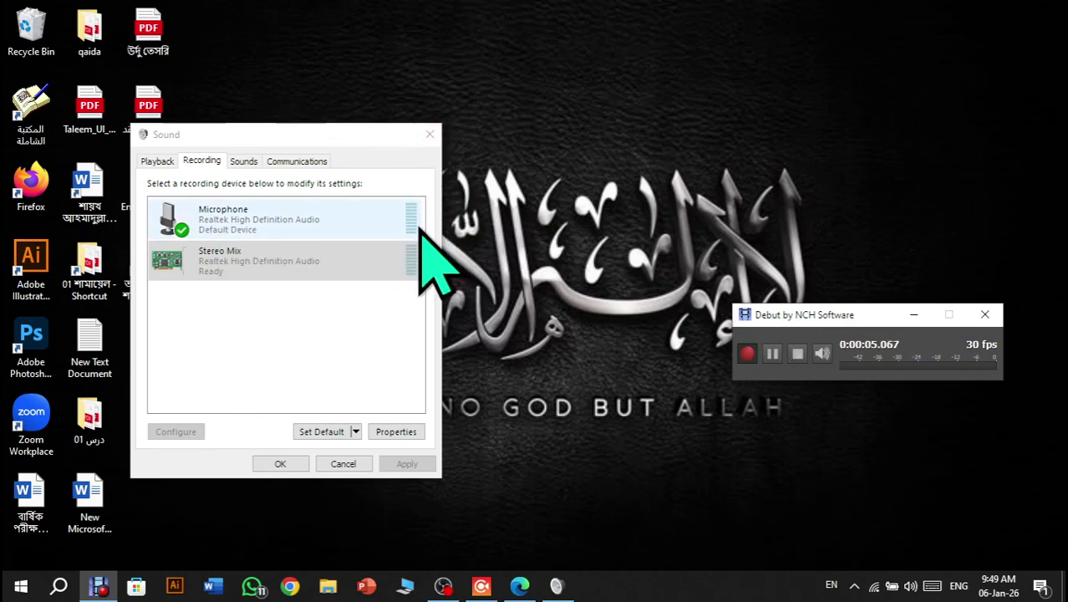
click(430, 134)
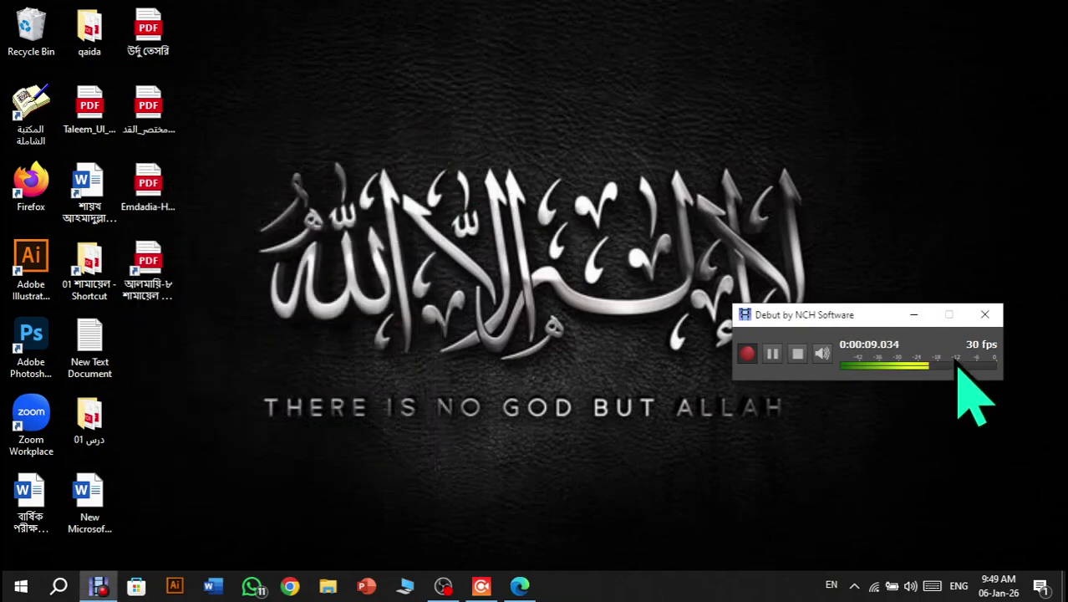
click(913, 316)
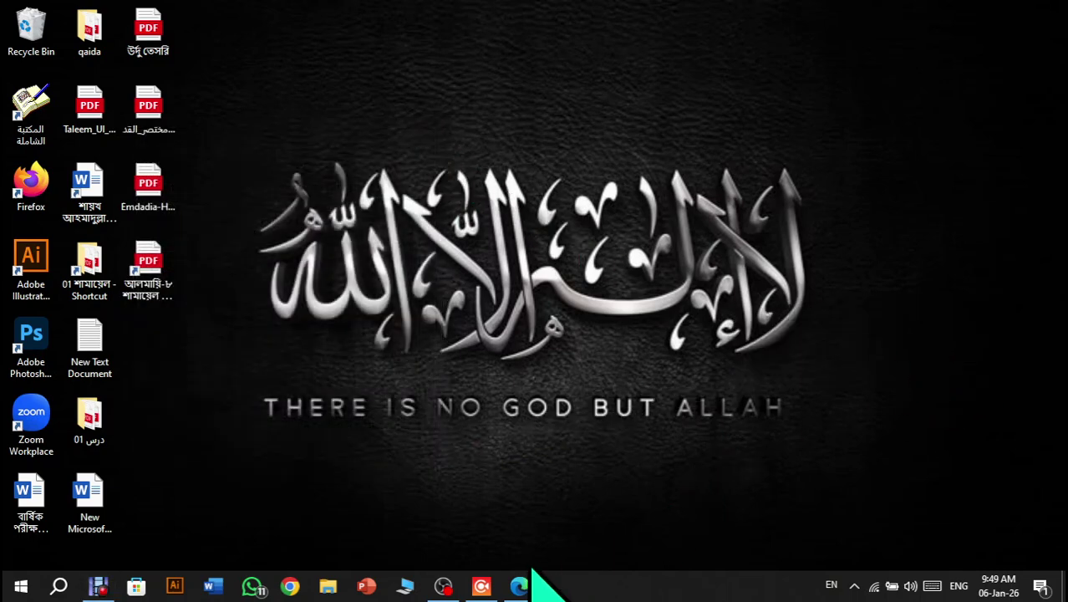
Open the Arabic مختصر القدوري PDF from the desktop while recording, and stop the Debut recording and minimize the open windows.
click(140, 118)
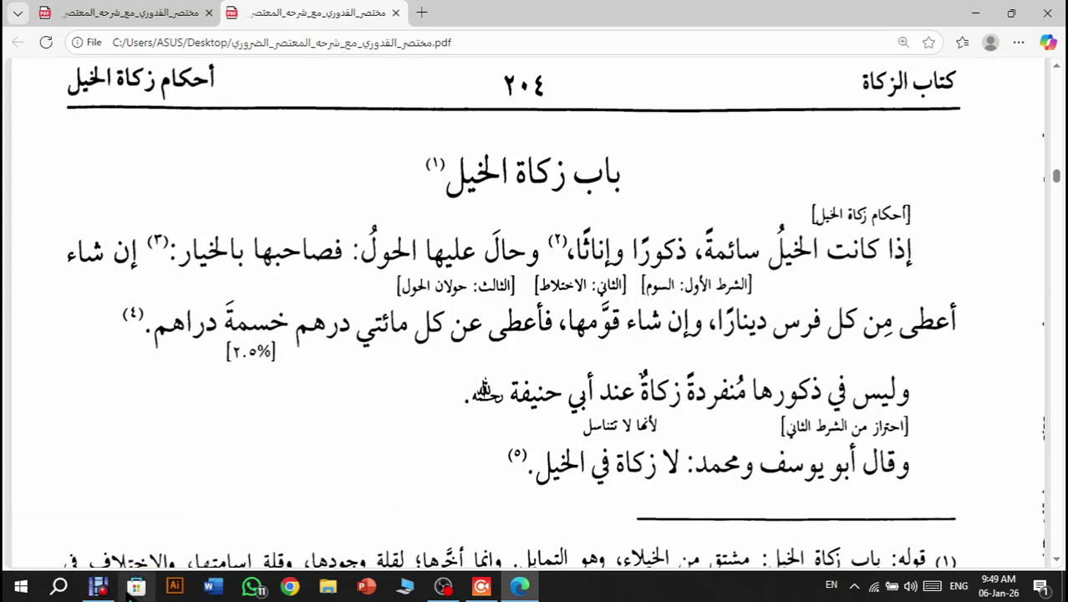
mouse_move(101, 588)
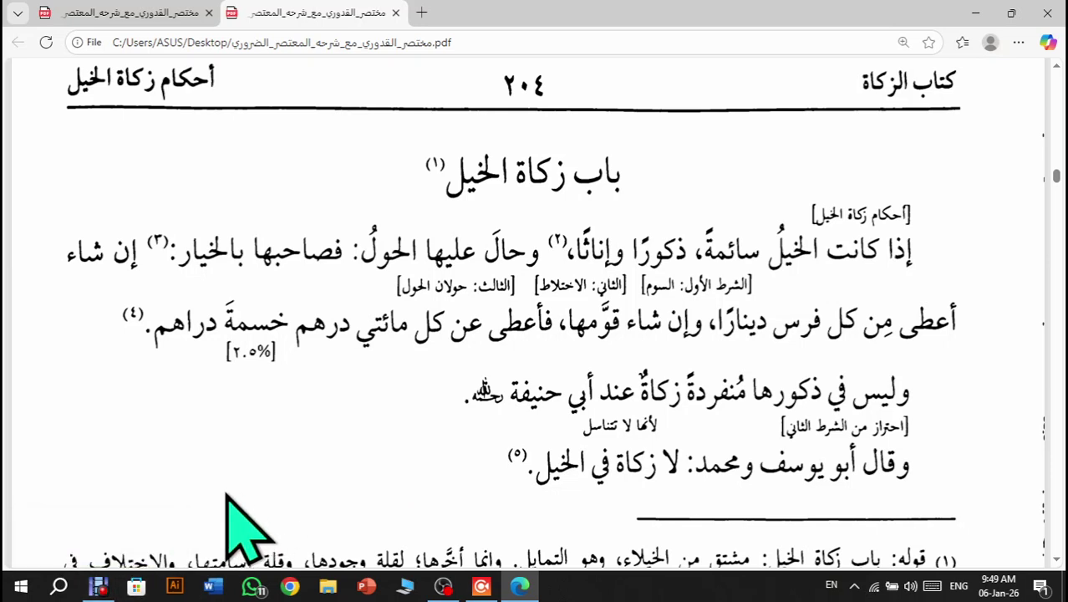
click(101, 588)
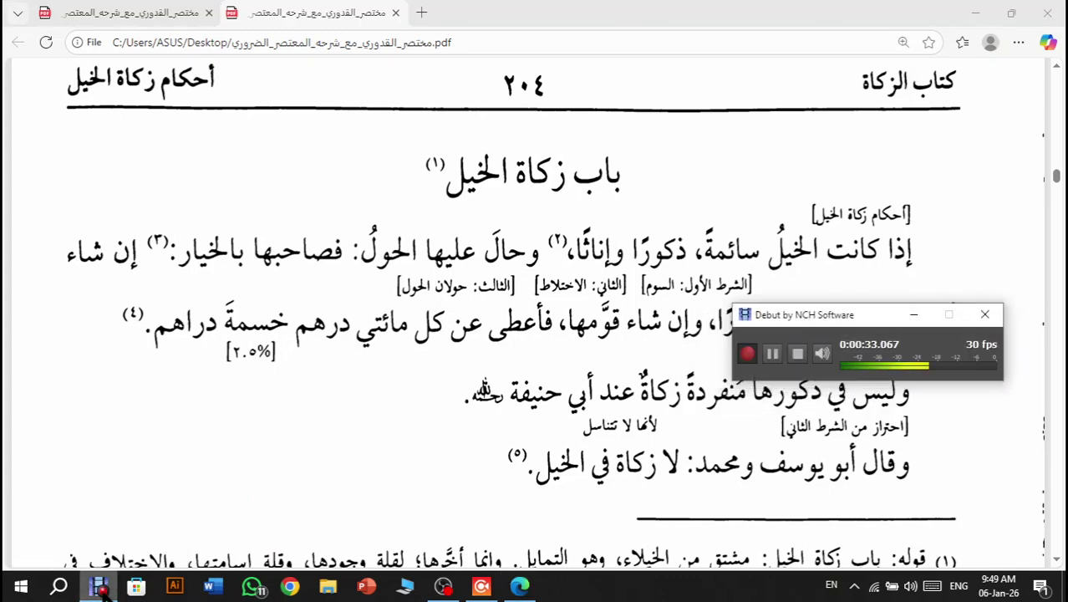
click(746, 354)
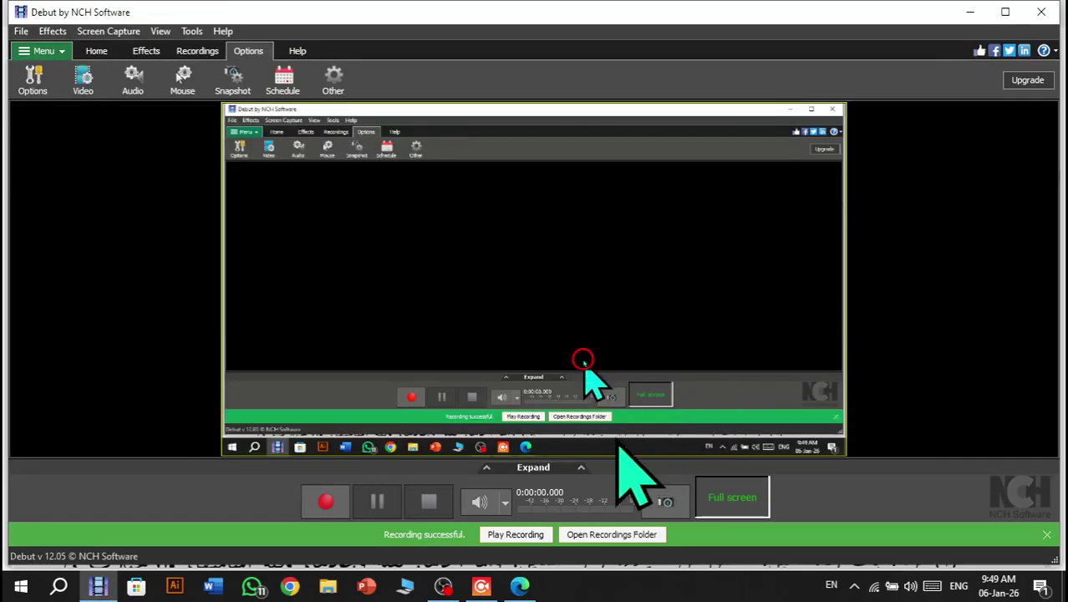
click(969, 12)
click(973, 14)
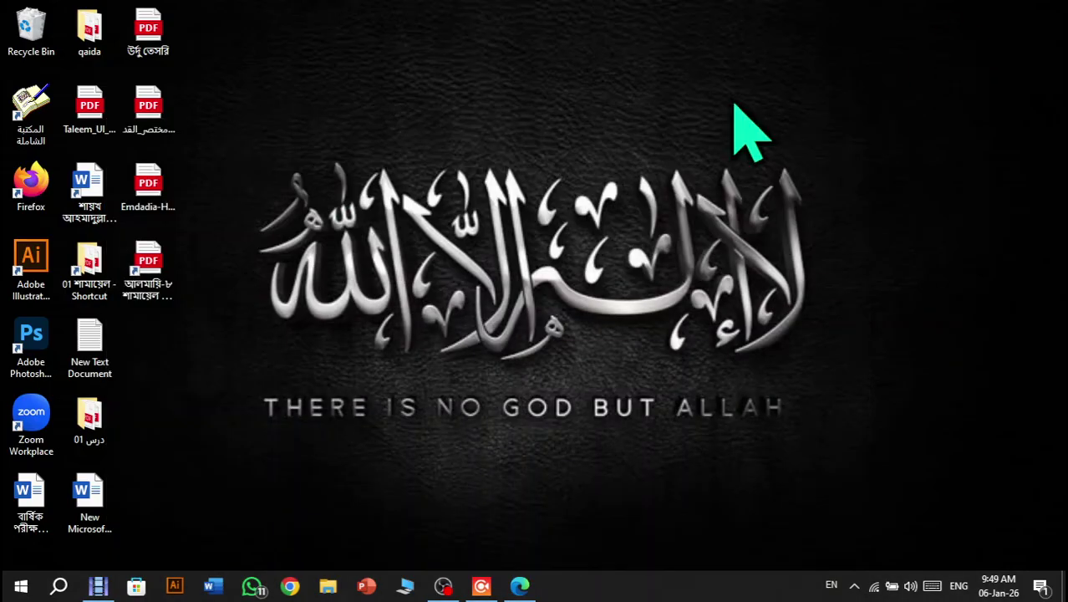
Browse to the Debut folder inside Videos in File Explorer to find the new recording, and close the window.
click(407, 587)
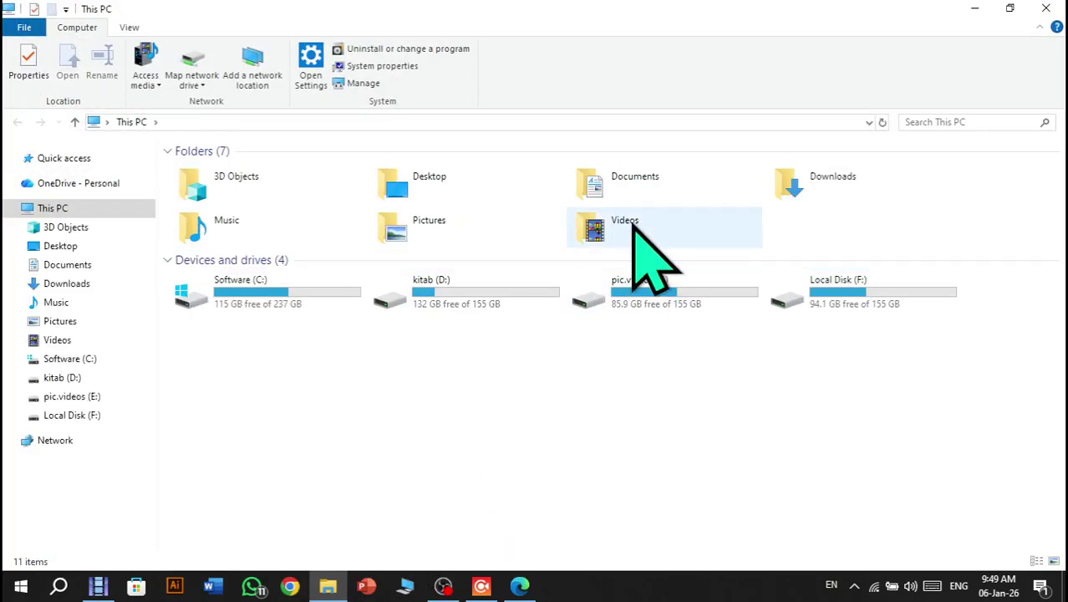
double_click(633, 225)
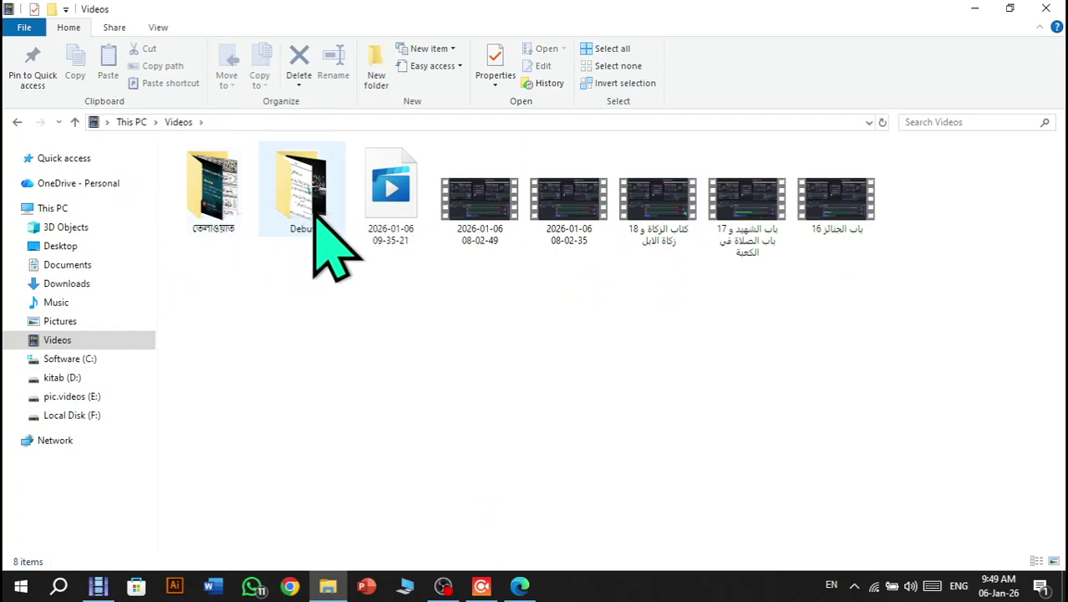
double_click(315, 219)
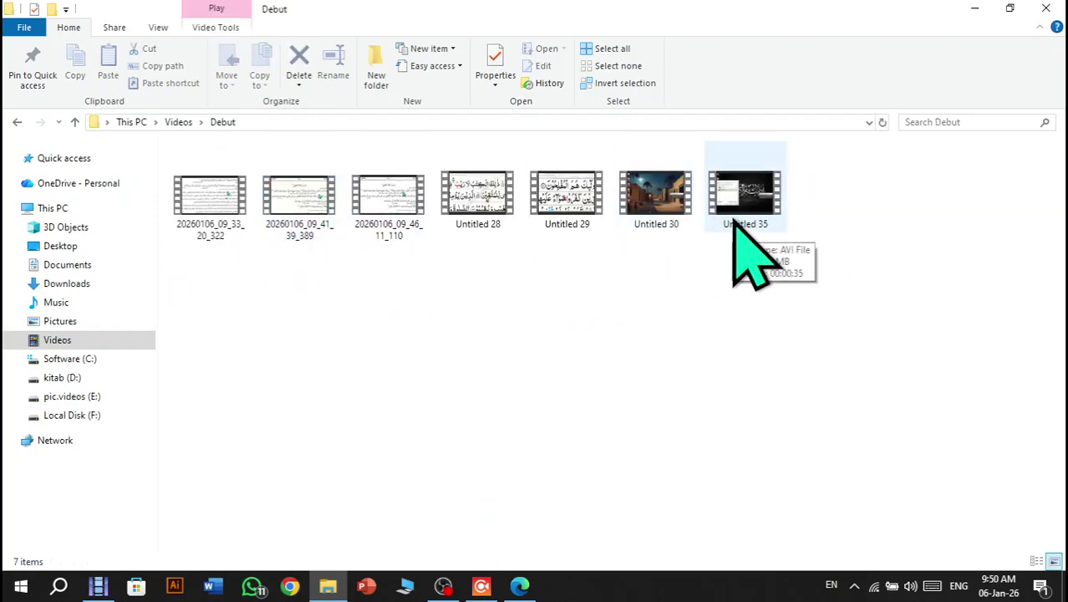
click(1054, 3)
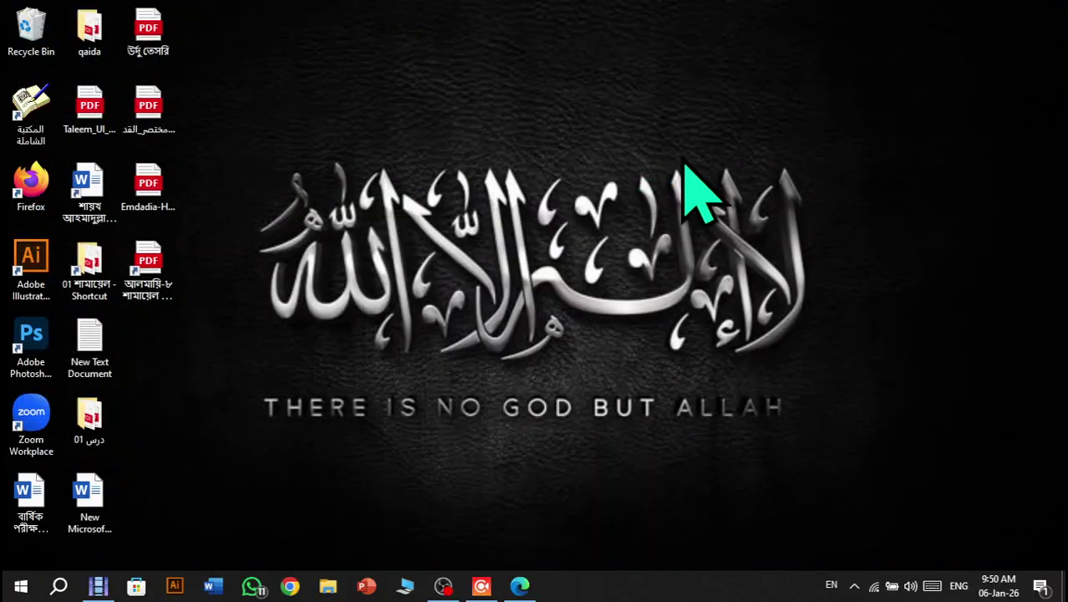
Switch to OBS Studio to view its scene, audio mixer and recording controls, and minimize it.
click(443, 586)
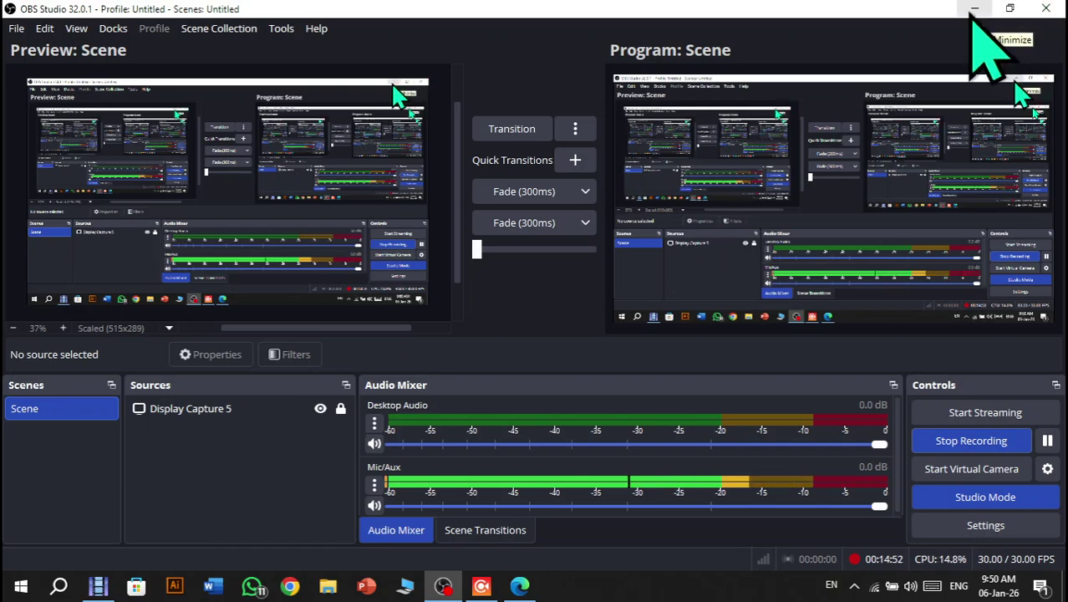
click(973, 10)
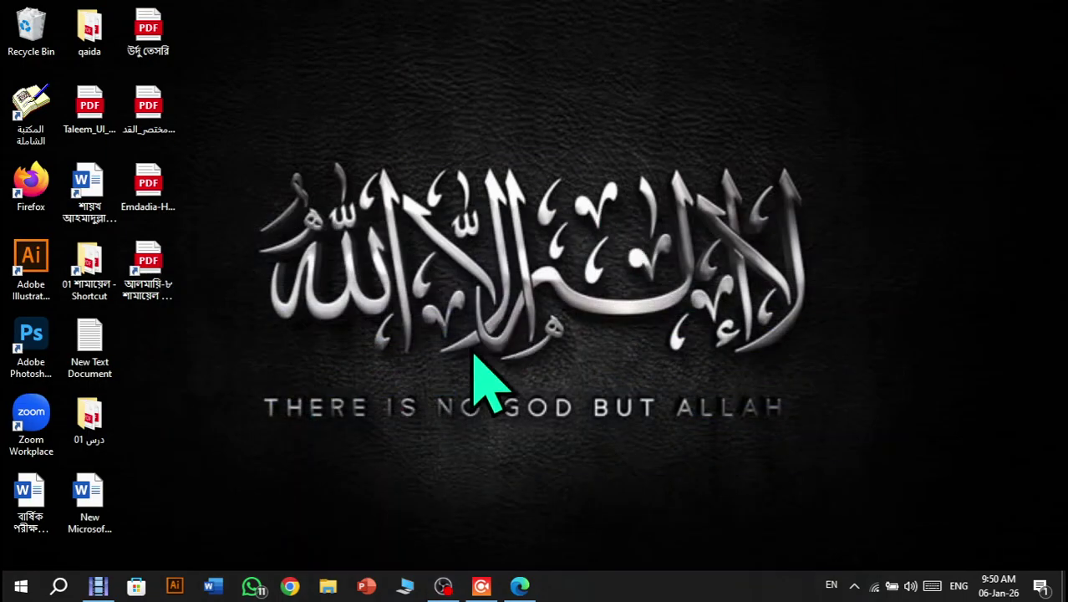